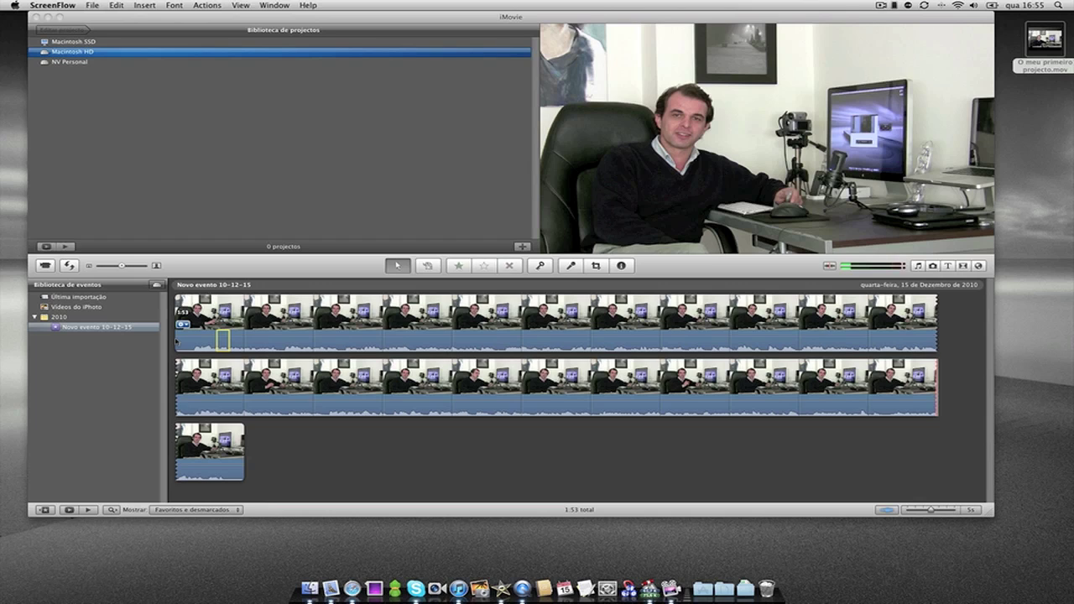
Select the entire clip in the event Novo evento 10-12-15, from its first frame to its last
{"action": "left_click", "coordinate": [180, 334]}
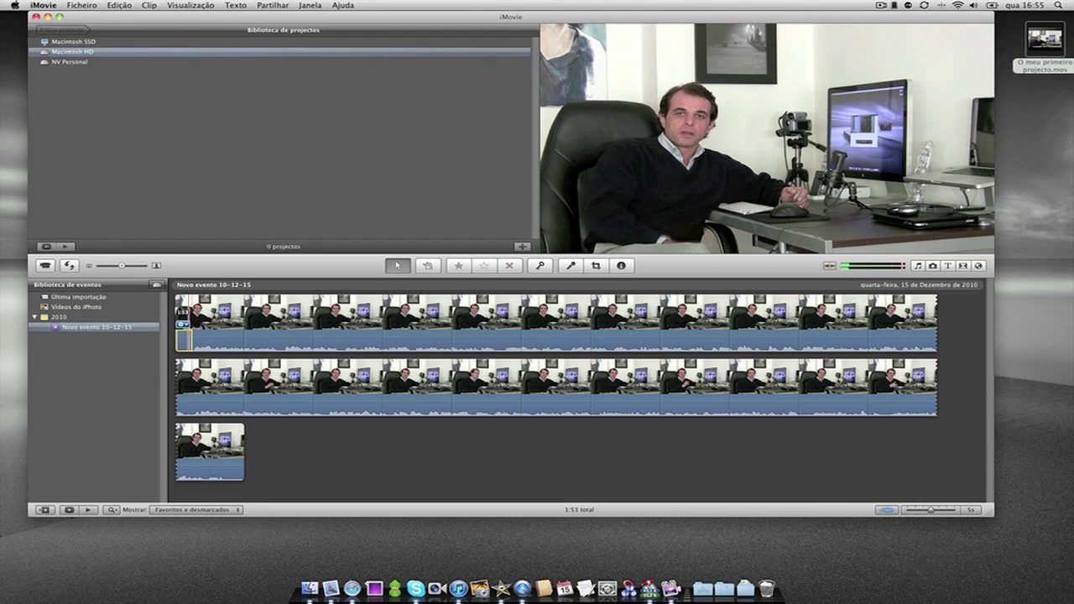
{"action": "left_click", "coordinate": [180, 334]}
{"action": "left_click_drag", "start_coordinate": [235, 323], "coordinate": [243, 386]}
{"action": "left_click", "coordinate": [176, 315]}
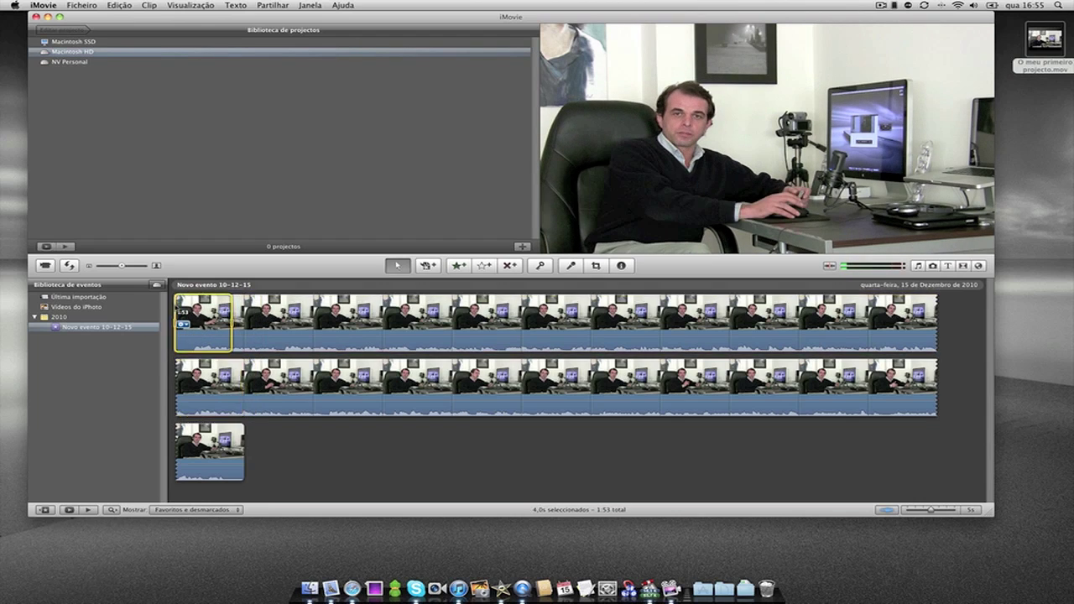
{"action": "left_click_drag", "start_coordinate": [233, 327], "coordinate": [685, 447]}
{"action": "left_click_drag", "start_coordinate": [874, 418], "coordinate": [252, 464]}
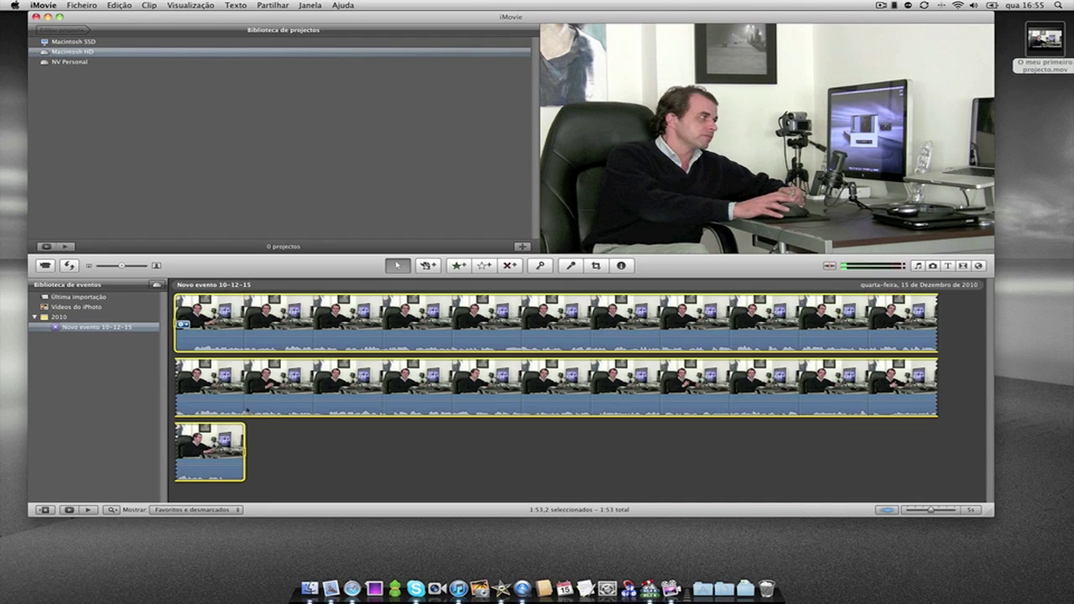
Create a project named Novo projecto on Macintosh SSD with no theme, 16:9 widescreen and 25 fps PAL
{"action": "left_click_drag", "start_coordinate": [215, 325], "coordinate": [84, 32]}
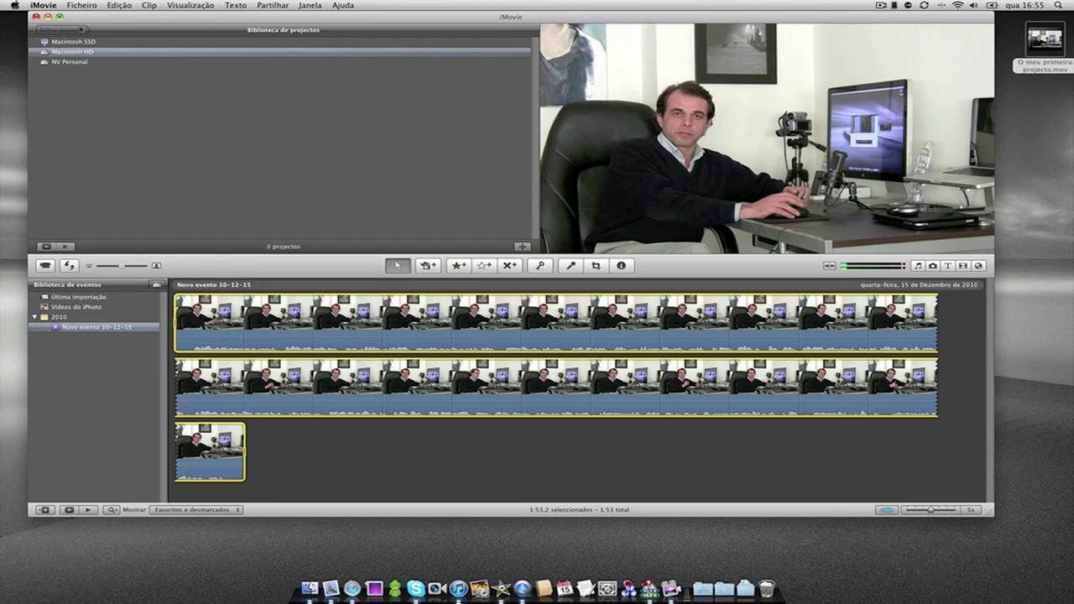
{"action": "left_click", "coordinate": [73, 37]}
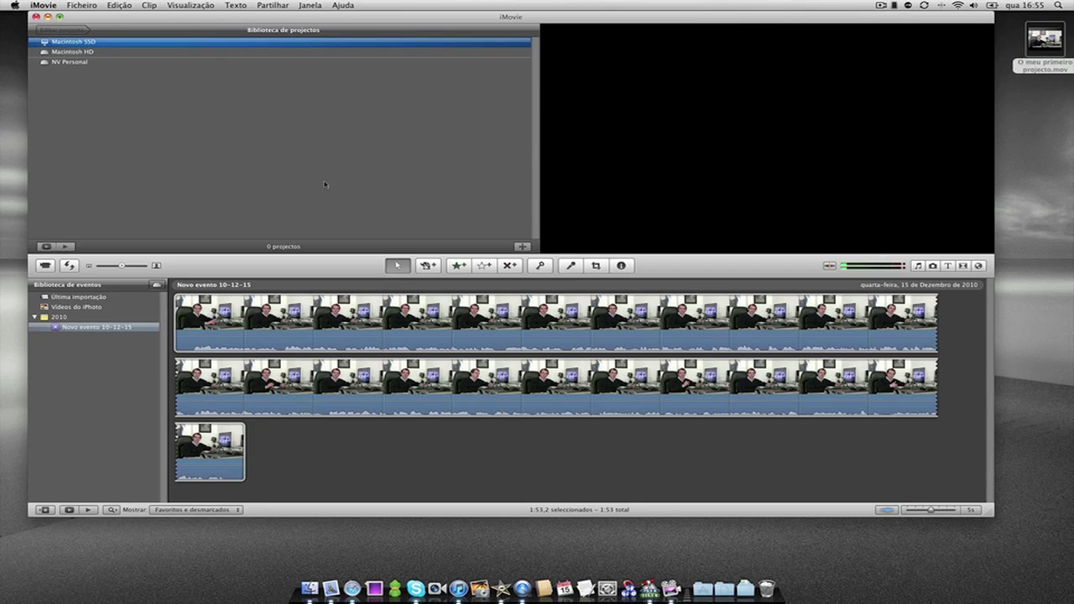
{"action": "left_click", "coordinate": [521, 247]}
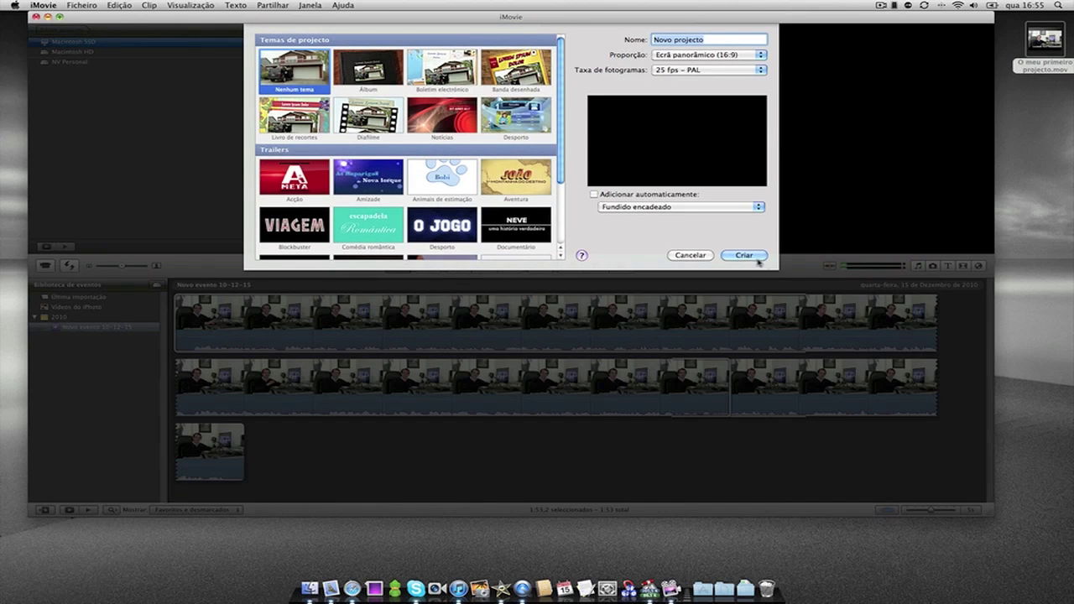
{"action": "left_click", "coordinate": [689, 254]}
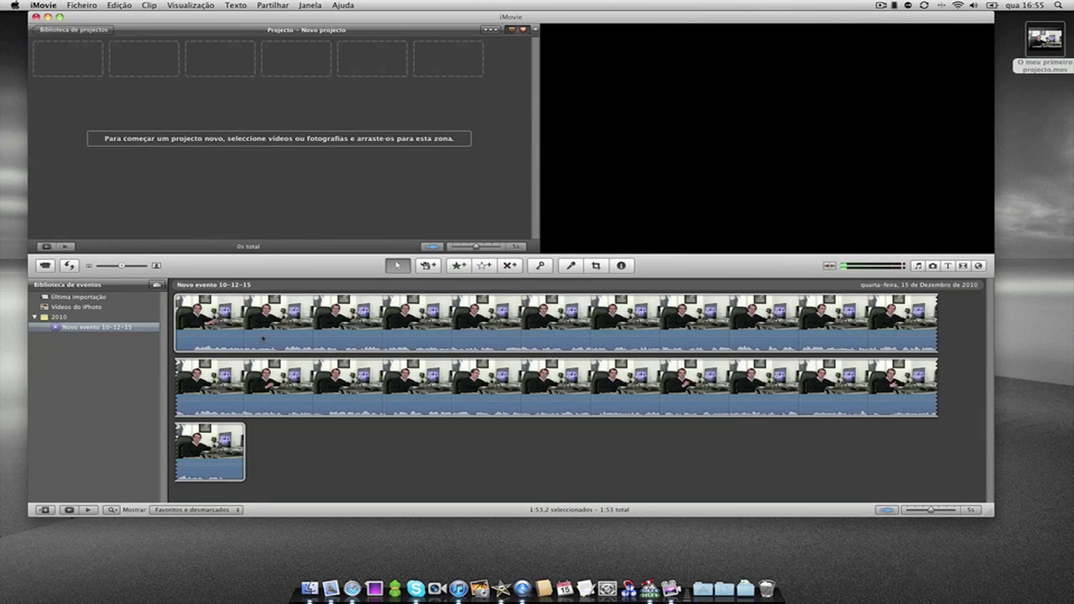
Add the selected event footage to the empty project
{"action": "left_click", "coordinate": [217, 324]}
{"action": "left_click_drag", "start_coordinate": [217, 323], "coordinate": [74, 72]}
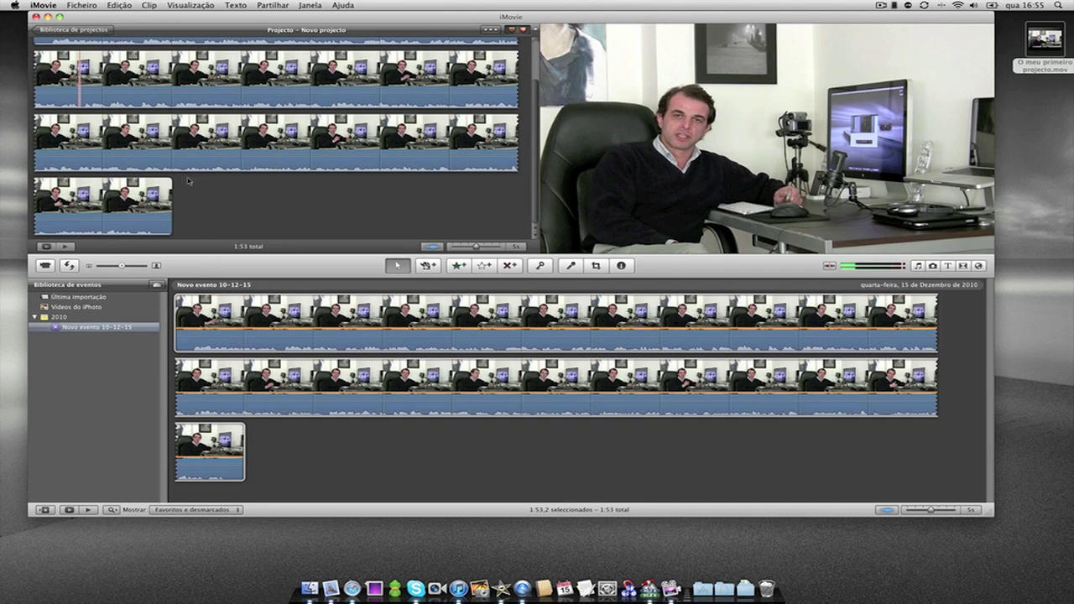
Play the project's footage from its beginning
{"action": "scroll", "coordinate": [100, 101], "scroll_direction": "up", "scroll_amount": 3}
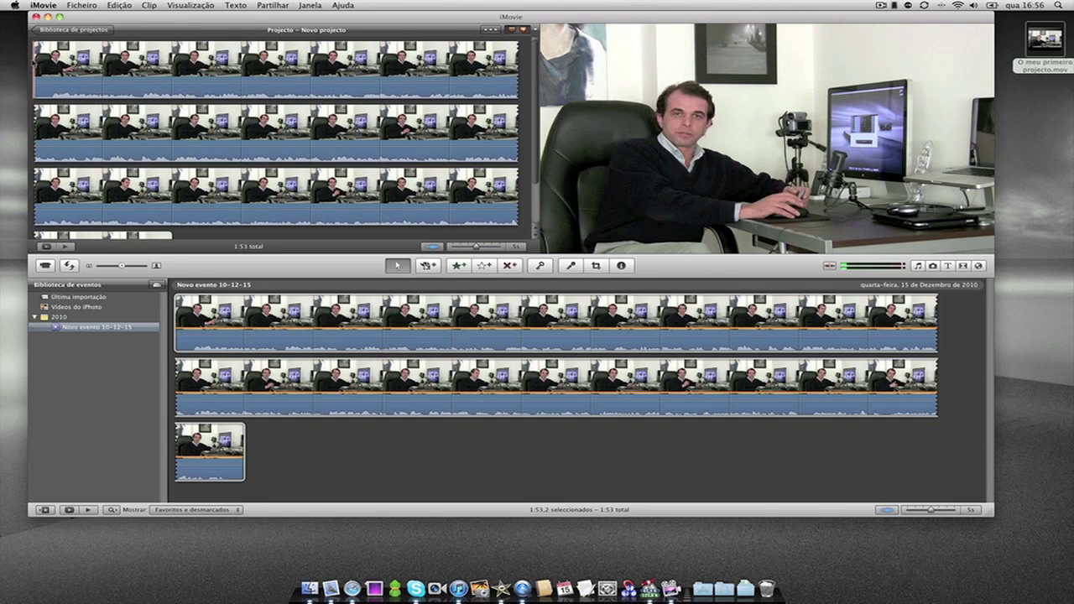
{"action": "key", "text": "space"}
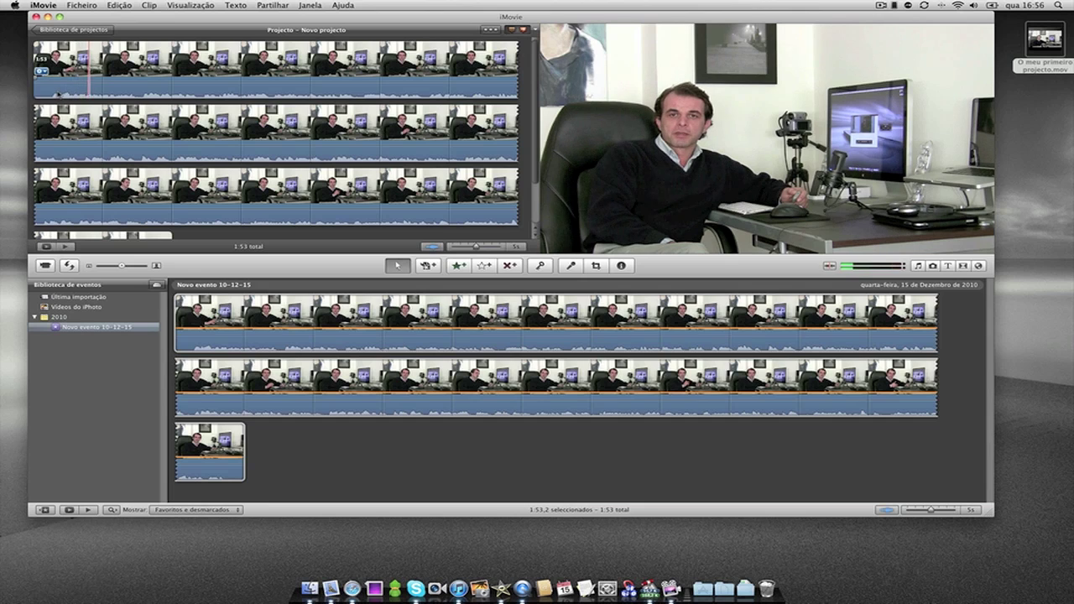
{"action": "key", "text": "XF86AudioRaiseVolume"}
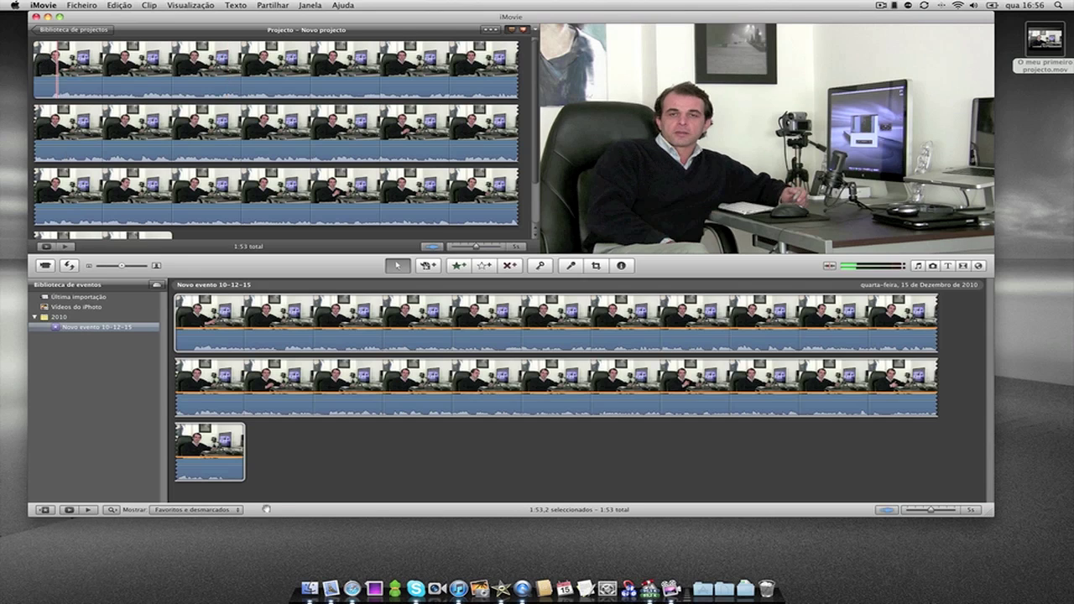
Bring QuickTime Player to the front and return to the iMovie project
{"action": "left_click", "coordinate": [522, 588]}
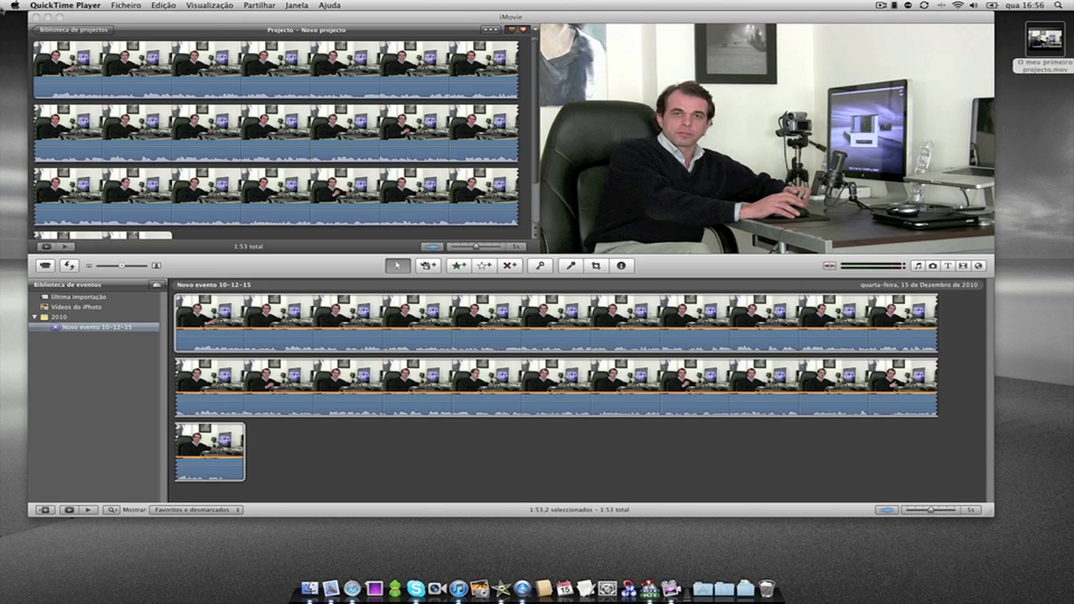
{"action": "left_click", "coordinate": [215, 90]}
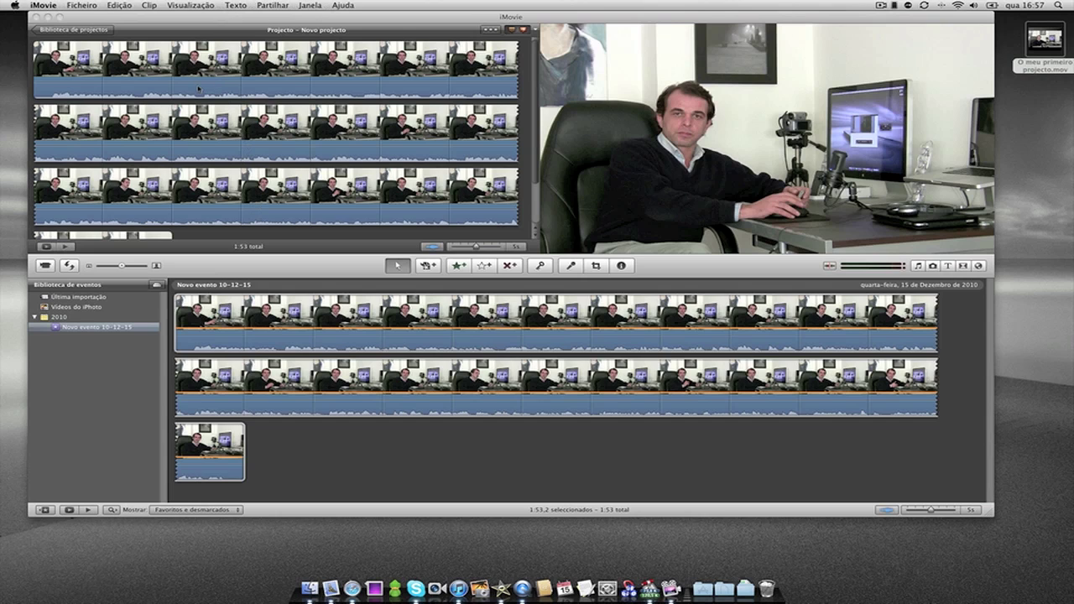
{"action": "left_click", "coordinate": [172, 84]}
{"action": "left_click_drag", "start_coordinate": [160, 19], "coordinate": [159, 20]}
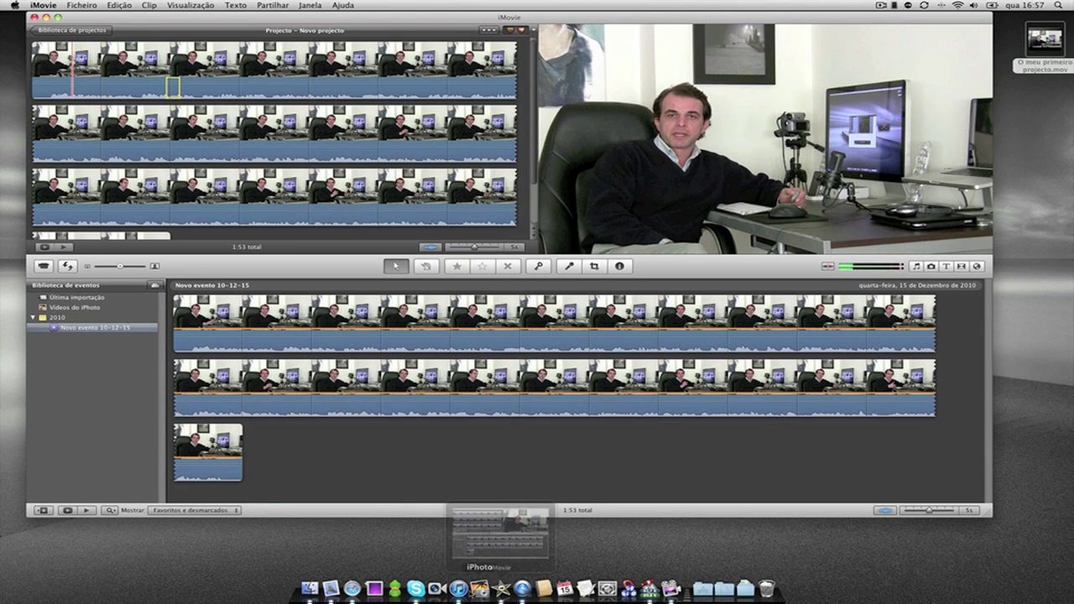
In Finder's Filmes folder, select Gravação de áudio.mov and open the All2MP3 converter
{"action": "left_click", "coordinate": [310, 589]}
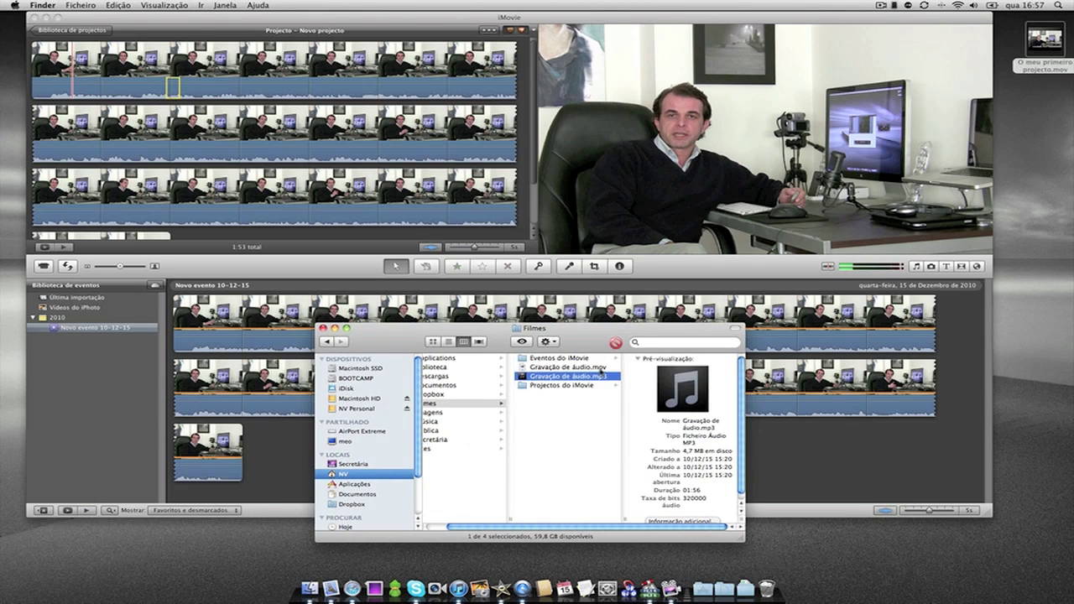
{"action": "left_click", "coordinate": [568, 368]}
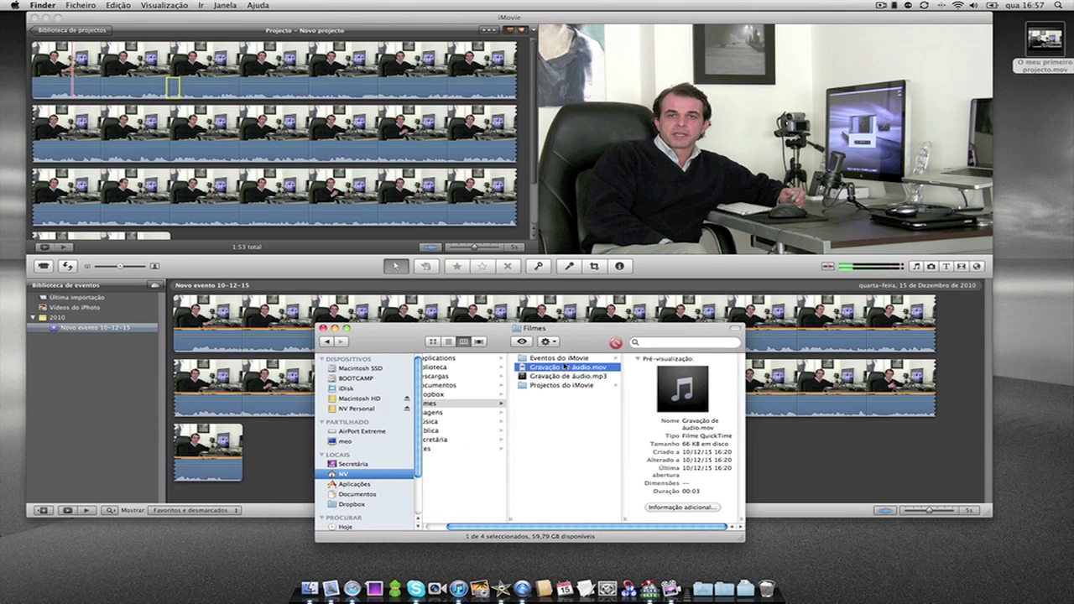
{"action": "left_click", "coordinate": [703, 591]}
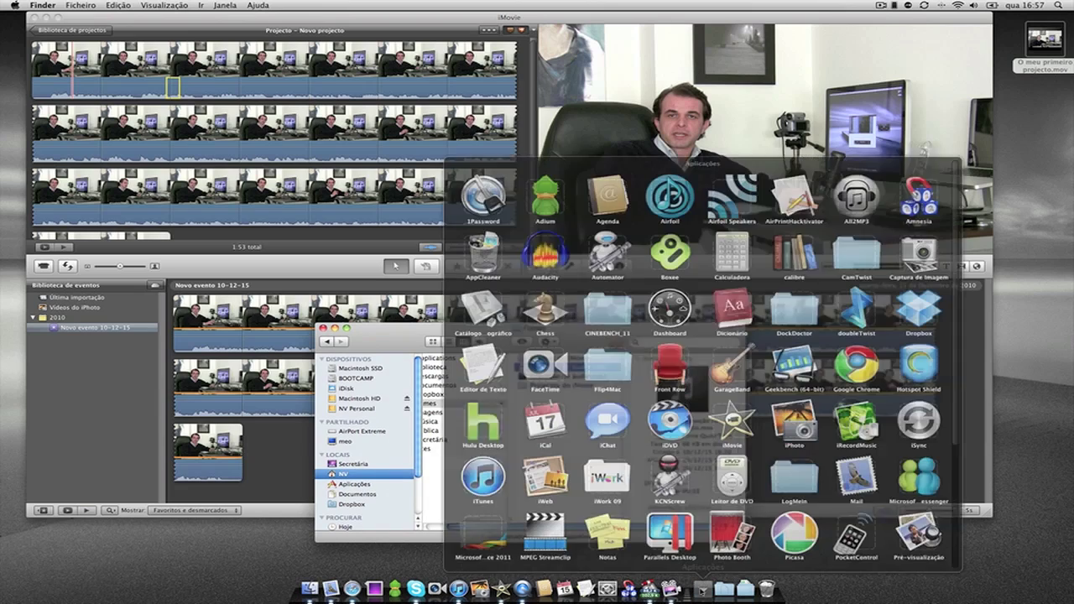
{"action": "left_click", "coordinate": [879, 136]}
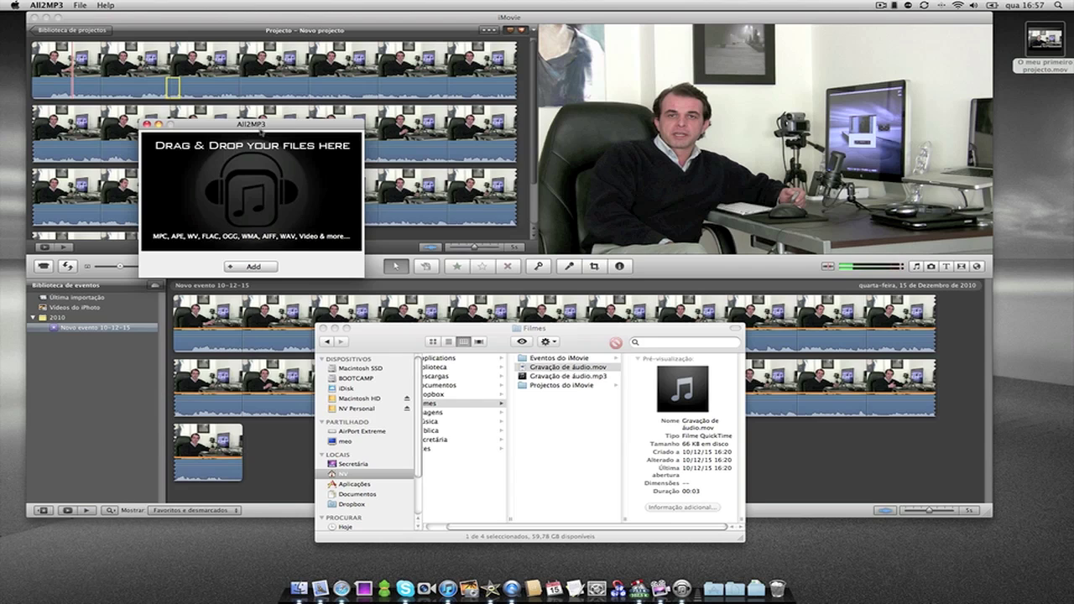
Reposition the All2MP3 window, point out Gravação de áudio.mov as the file for conversion, and close the converter
{"action": "left_click_drag", "start_coordinate": [287, 127], "coordinate": [290, 116]}
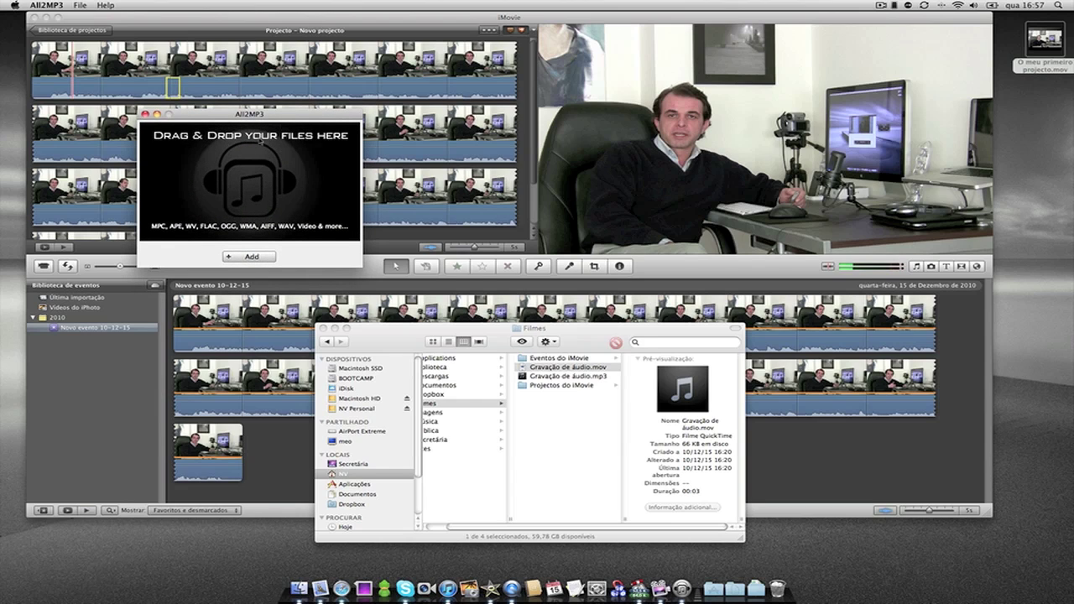
{"action": "left_click_drag", "start_coordinate": [223, 114], "coordinate": [223, 110]}
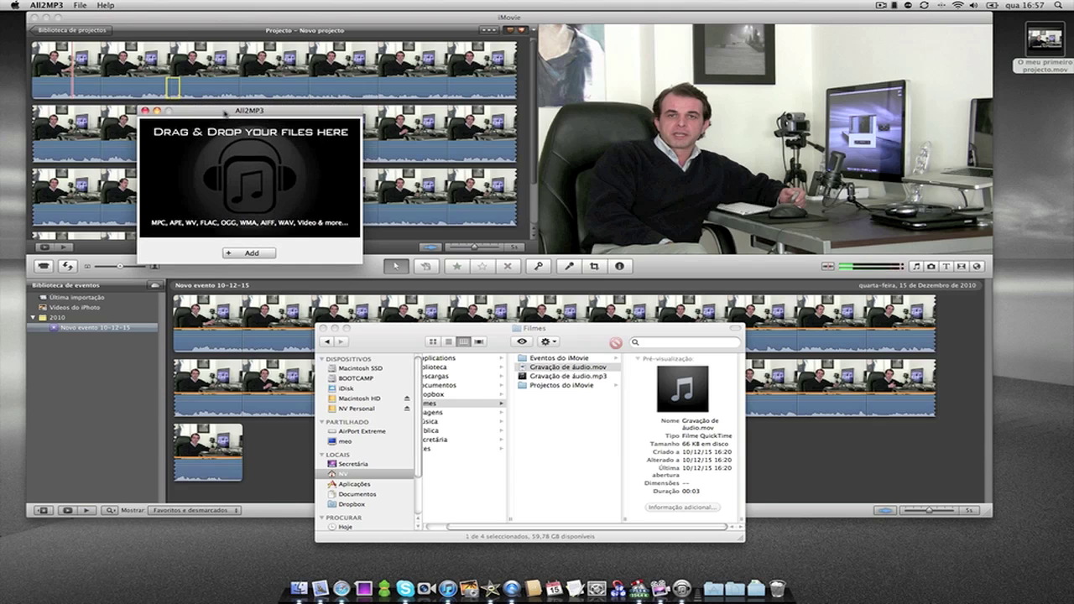
{"action": "mouse_move", "coordinate": [563, 368]}
{"action": "left_mouse_down"}
{"action": "mouse_move", "coordinate": [249, 201]}
{"action": "mouse_move", "coordinate": [231, 178]}
{"action": "mouse_move", "coordinate": [527, 340]}
{"action": "mouse_move", "coordinate": [555, 371]}
{"action": "left_mouse_up"}
{"action": "left_click", "coordinate": [144, 110]}
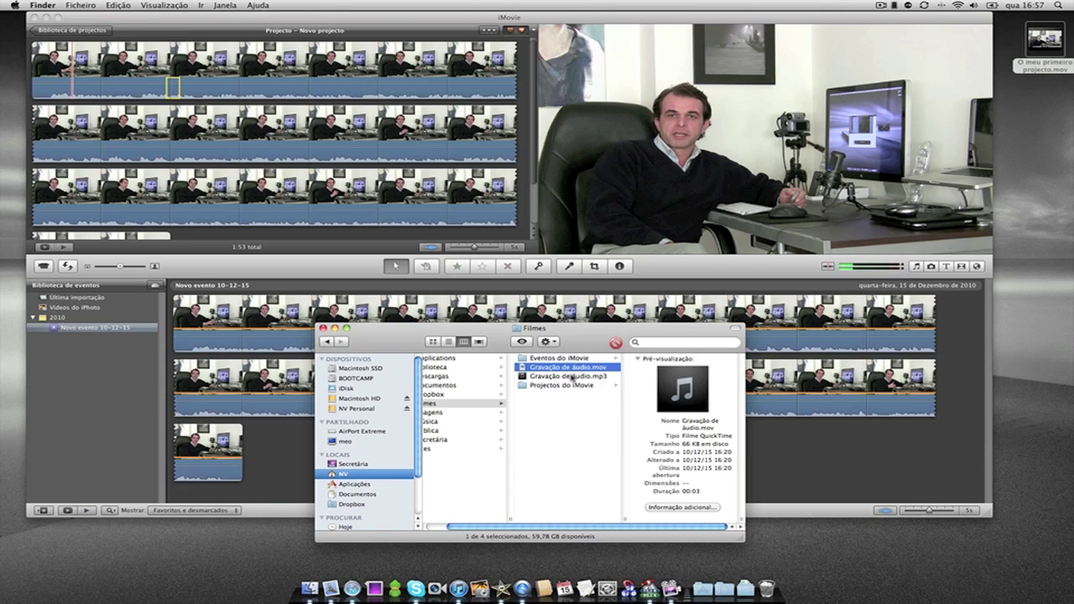
Switch back to iMovie, select the whole project clip and detach its audio
{"action": "left_click", "coordinate": [66, 85]}
{"action": "left_click", "coordinate": [54, 87]}
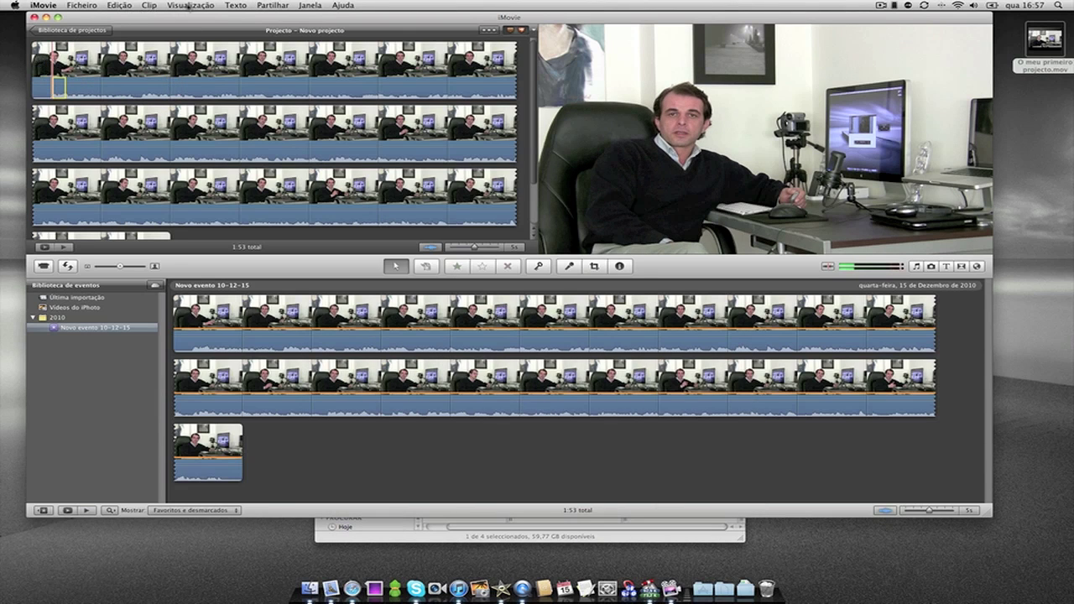
{"action": "left_click", "coordinate": [149, 6]}
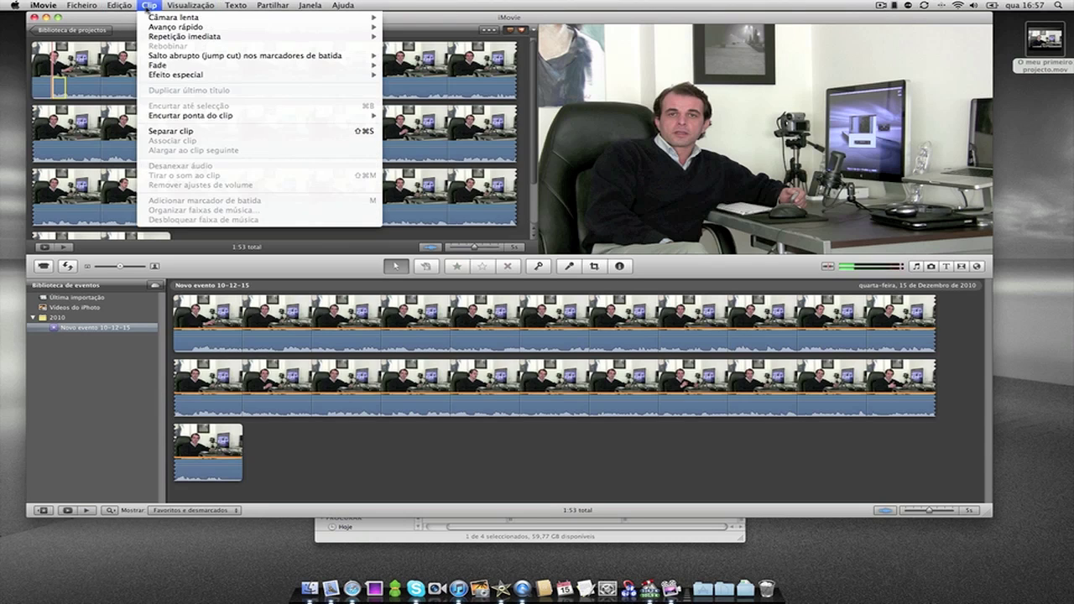
{"action": "mouse_move", "coordinate": [134, 8]}
{"action": "mouse_move", "coordinate": [180, 8]}
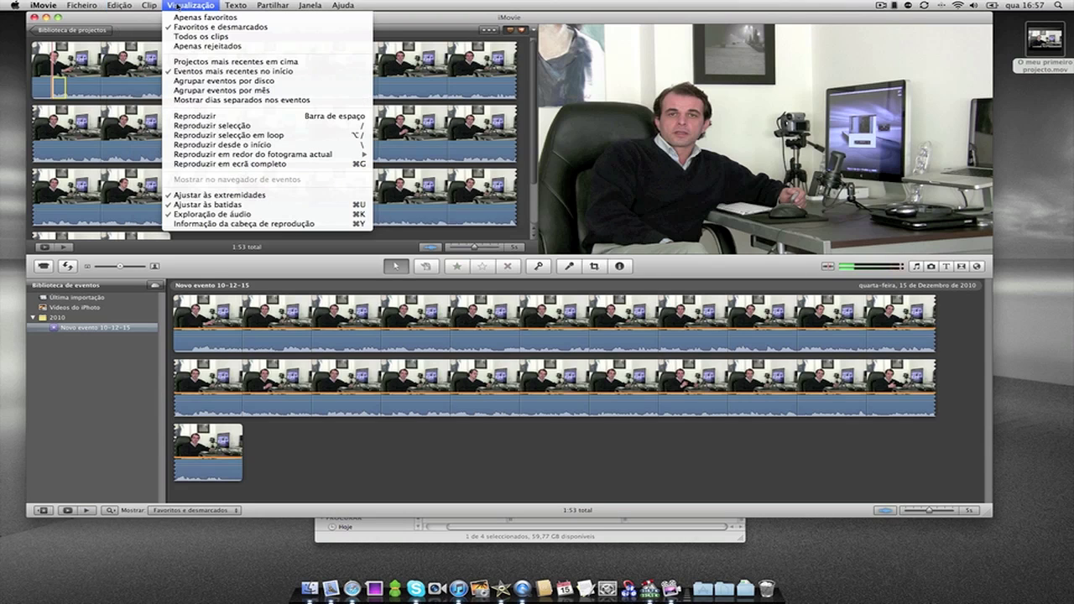
{"action": "left_click", "coordinate": [52, 85]}
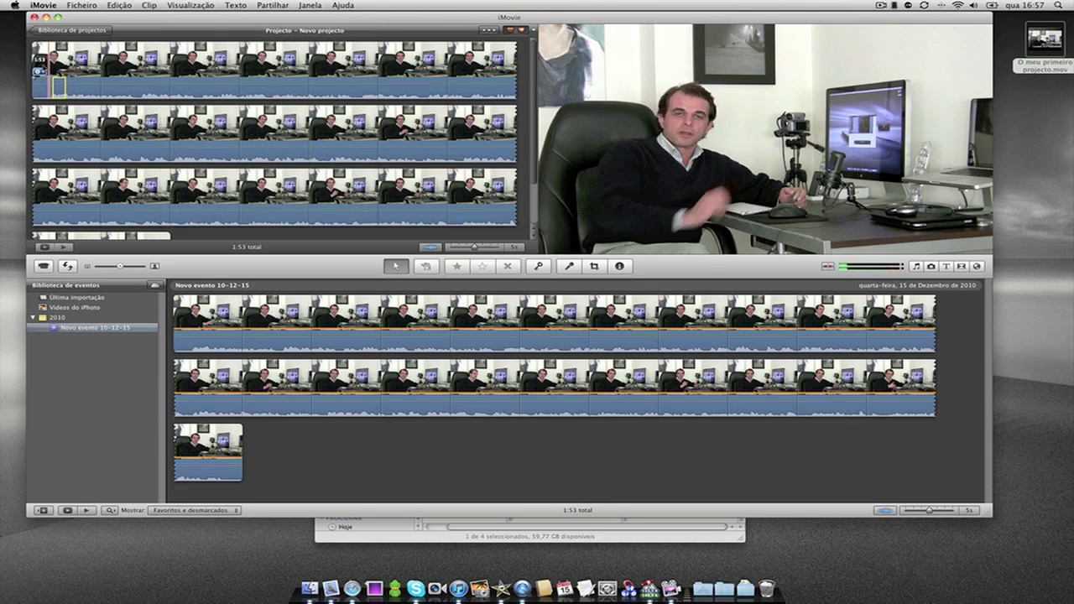
{"action": "left_click", "coordinate": [53, 85]}
{"action": "left_click", "coordinate": [150, 6]}
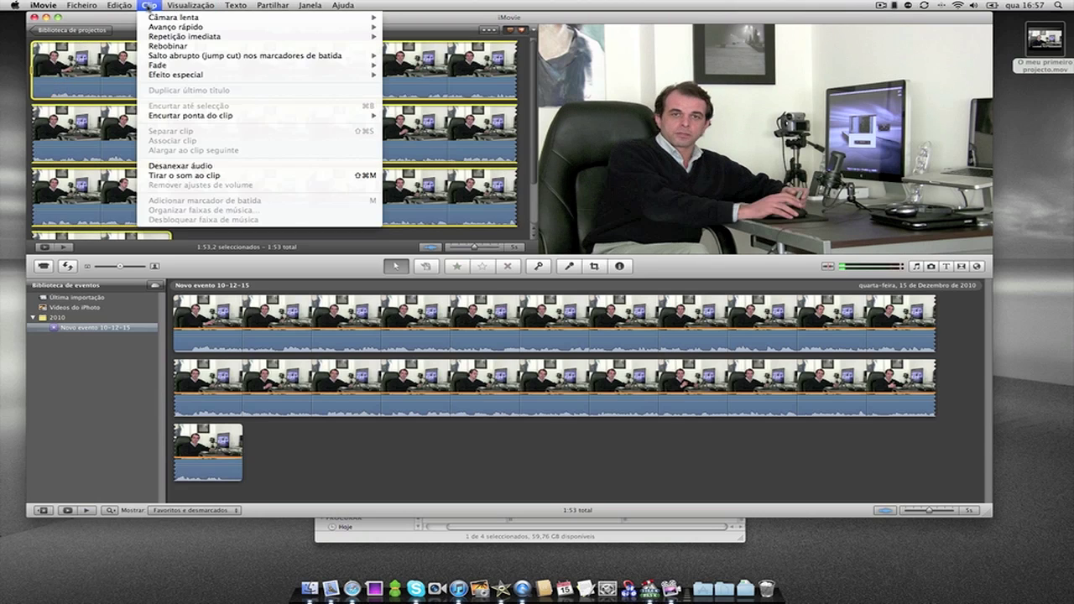
{"action": "left_click", "coordinate": [186, 167]}
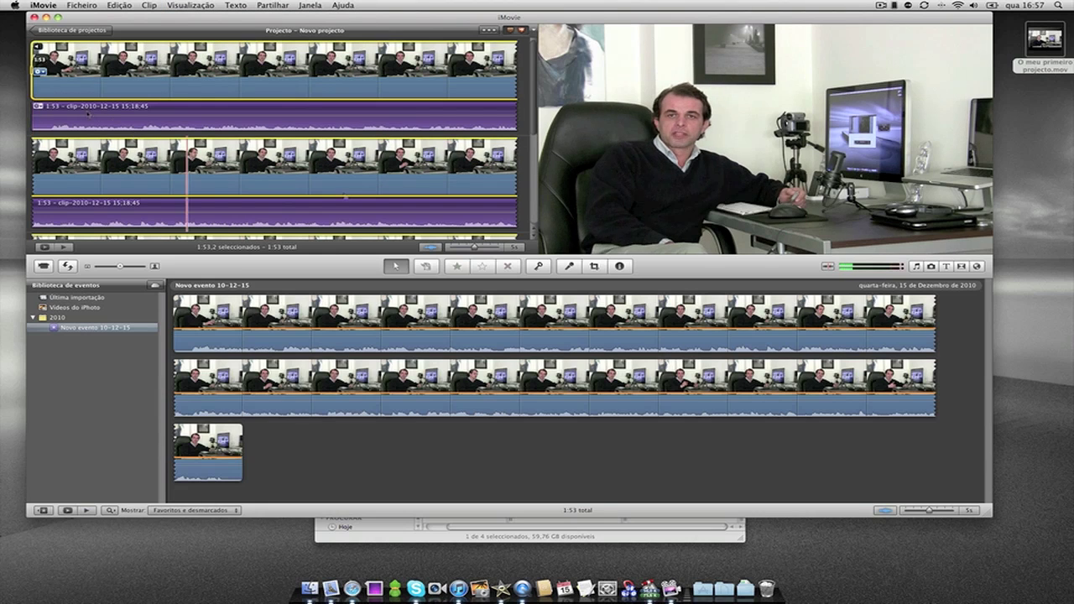
Set the volume of the detached audio track to 0% and close its audio adjustments
{"action": "left_click", "coordinate": [69, 121]}
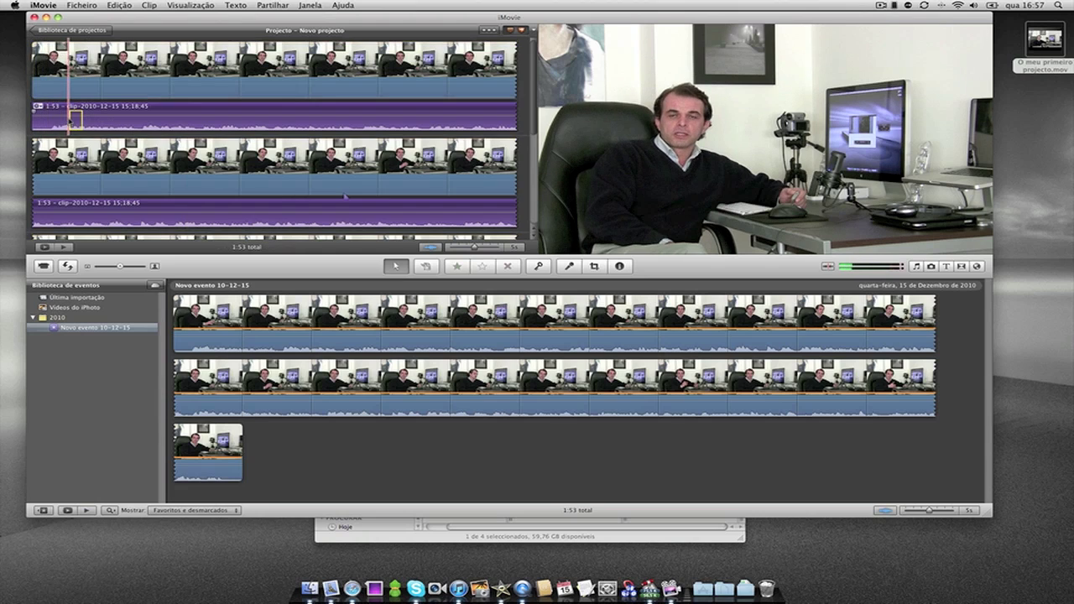
{"action": "left_click", "coordinate": [37, 105]}
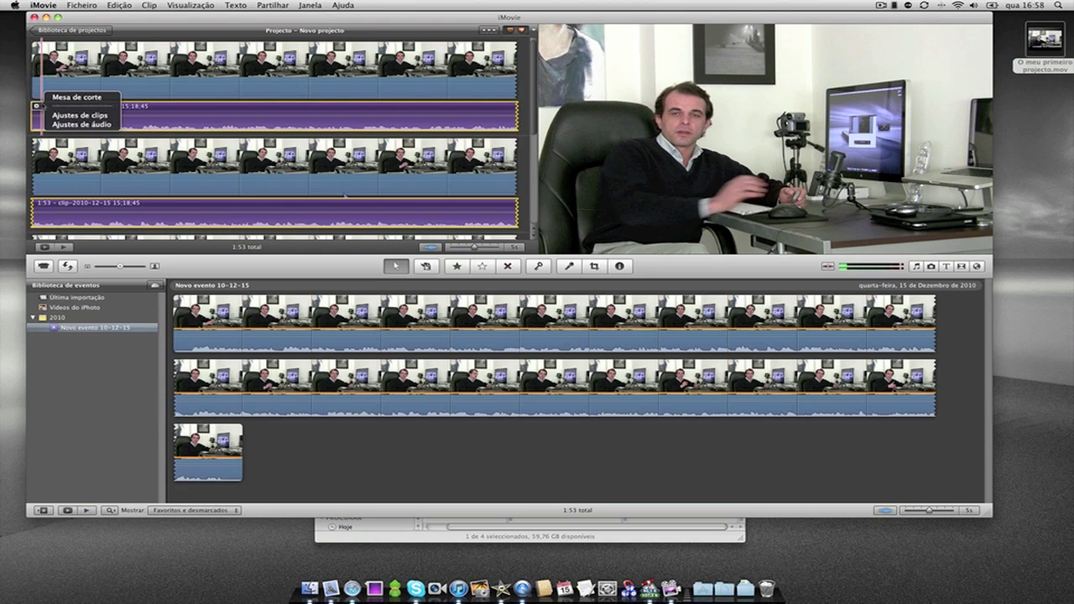
{"action": "left_click", "coordinate": [41, 107]}
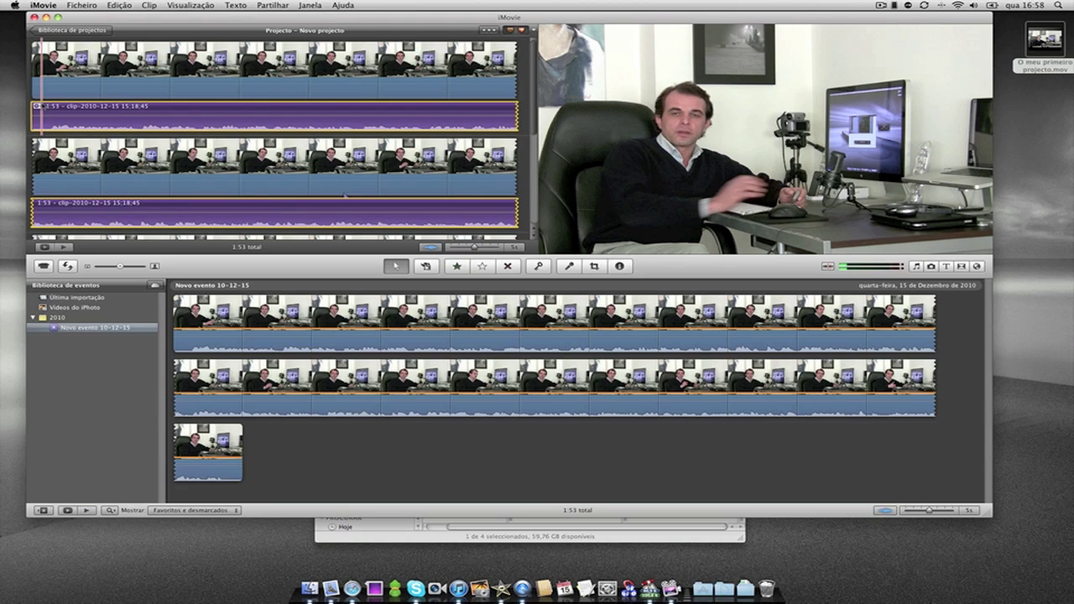
{"action": "left_click", "coordinate": [38, 107]}
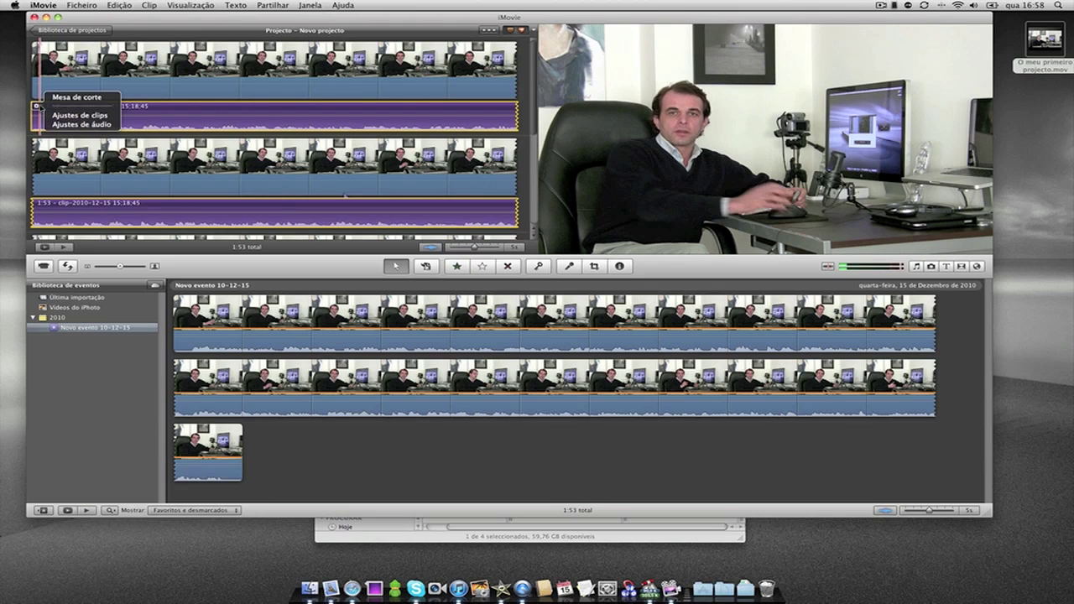
{"action": "left_click", "coordinate": [63, 124]}
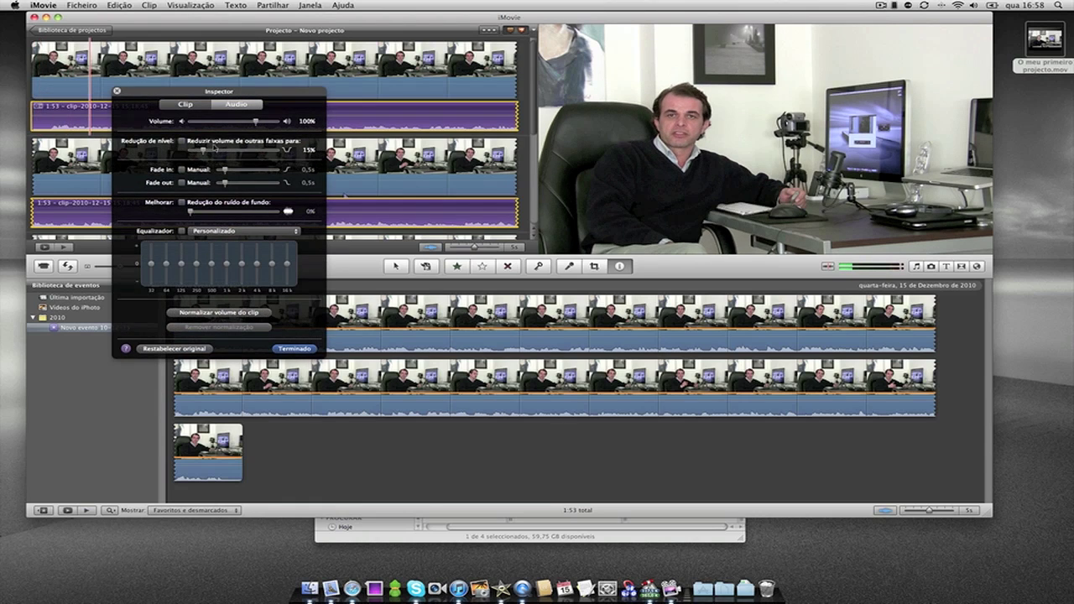
{"action": "left_click_drag", "start_coordinate": [256, 123], "coordinate": [185, 124]}
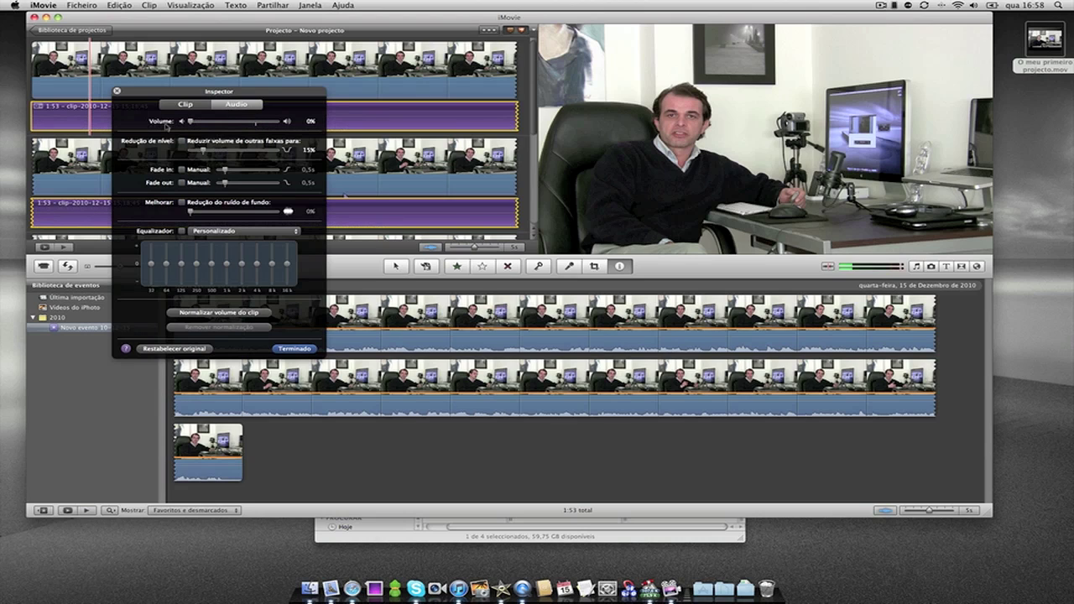
{"action": "left_click", "coordinate": [116, 90]}
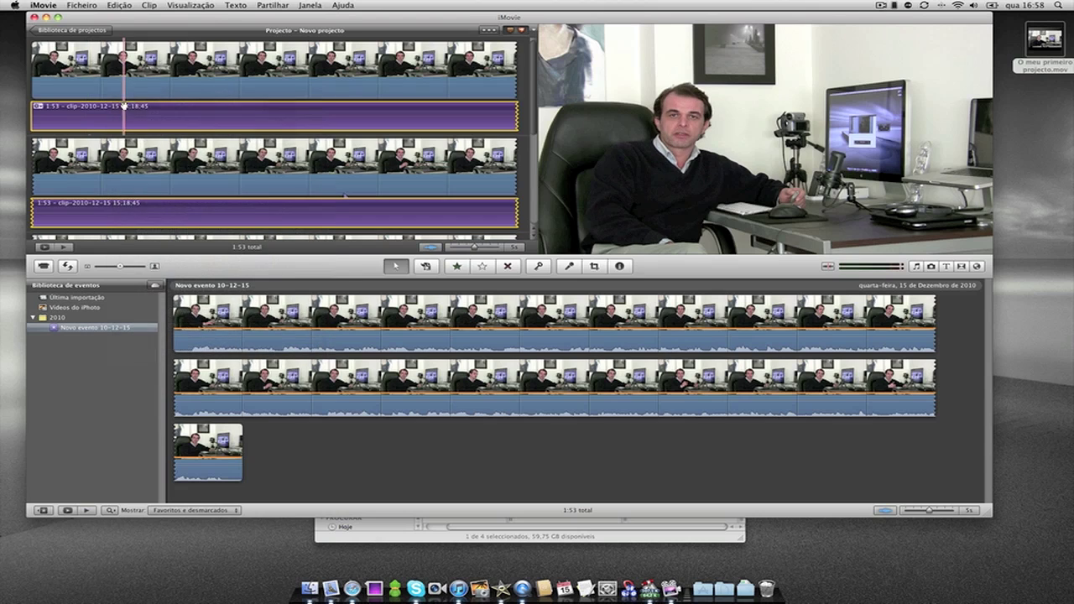
{"action": "left_click", "coordinate": [58, 106]}
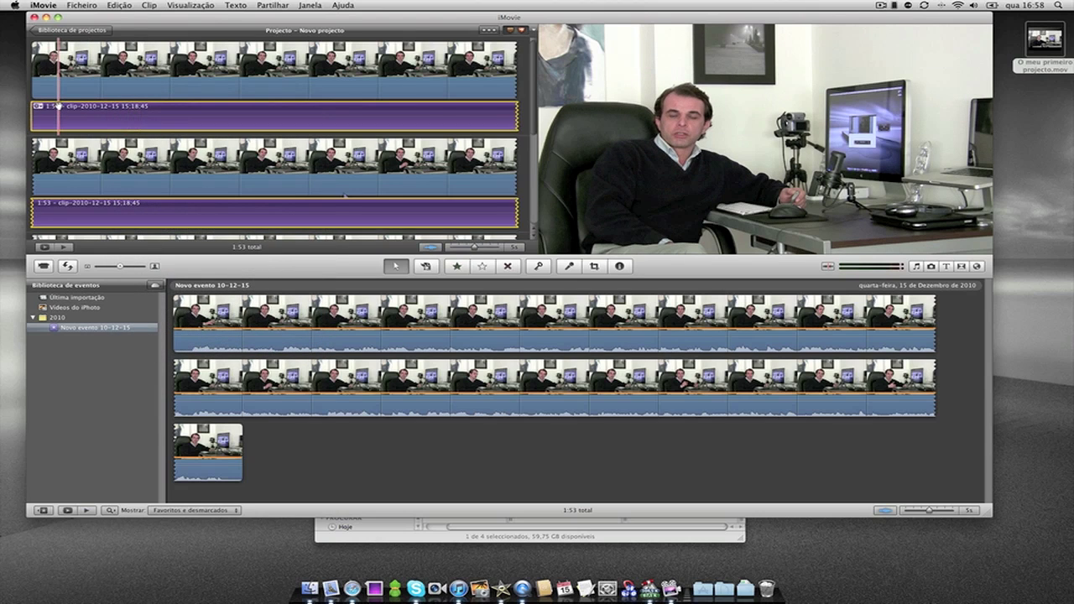
Delete the detached audio track and place Gravação de áudio.mp3 from Finder's Filmes folder under the video, starting at the project's beginning
{"action": "key", "text": "Delete"}
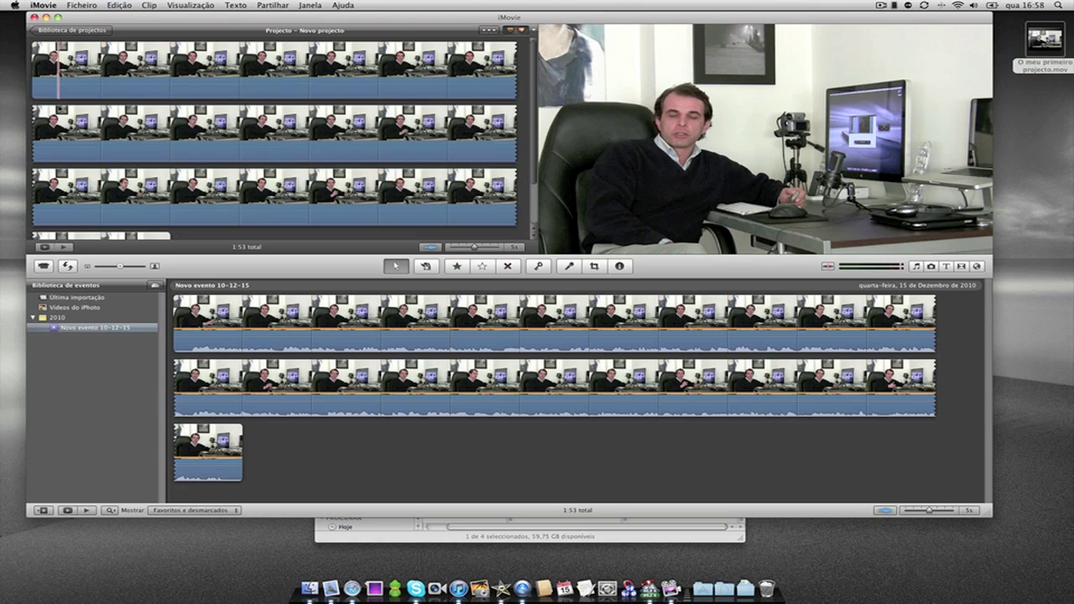
{"action": "left_click", "coordinate": [595, 536]}
{"action": "left_click_drag", "start_coordinate": [584, 339], "coordinate": [923, 250]}
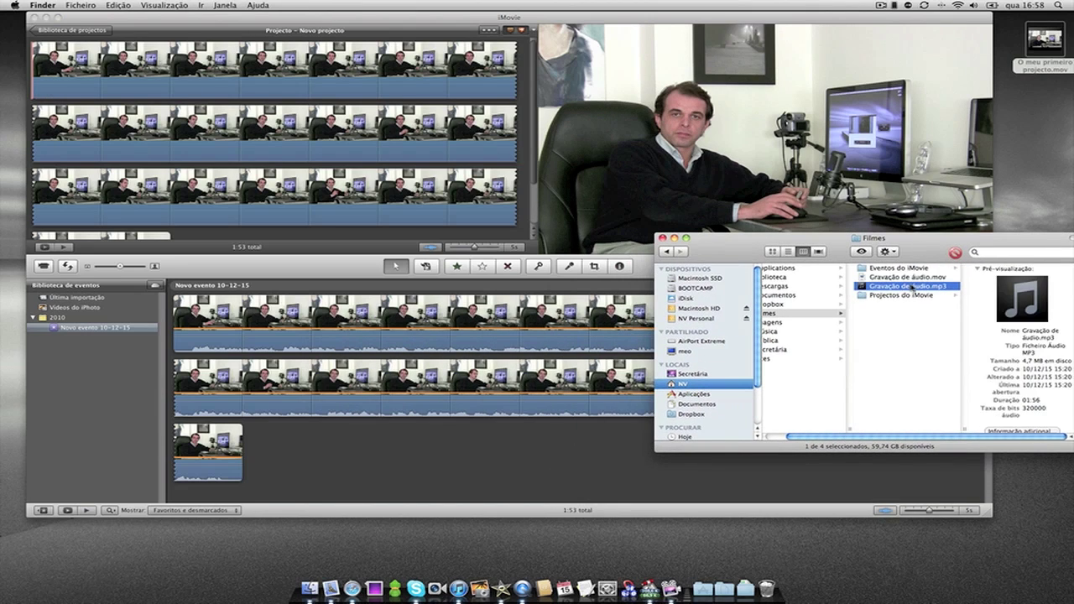
{"action": "left_click_drag", "start_coordinate": [911, 288], "coordinate": [312, 116]}
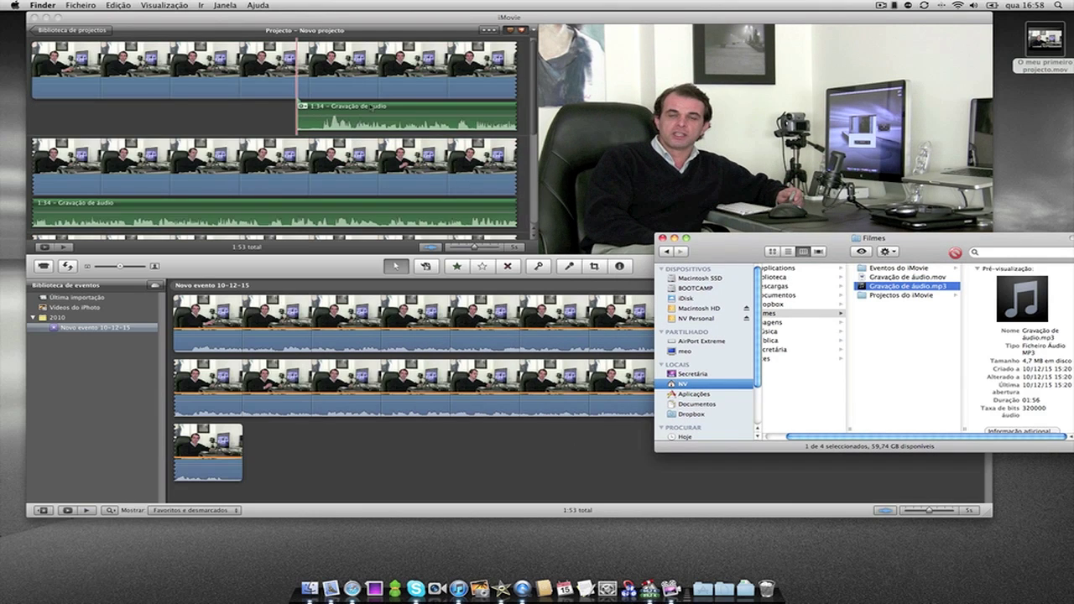
{"action": "left_click", "coordinate": [372, 108]}
{"action": "left_click_drag", "start_coordinate": [336, 107], "coordinate": [31, 107]}
Play the project from the beginning to check the new audio against the video, adjusting the system volume during playback
{"action": "key", "text": "space"}
{"action": "key", "text": "F12"}
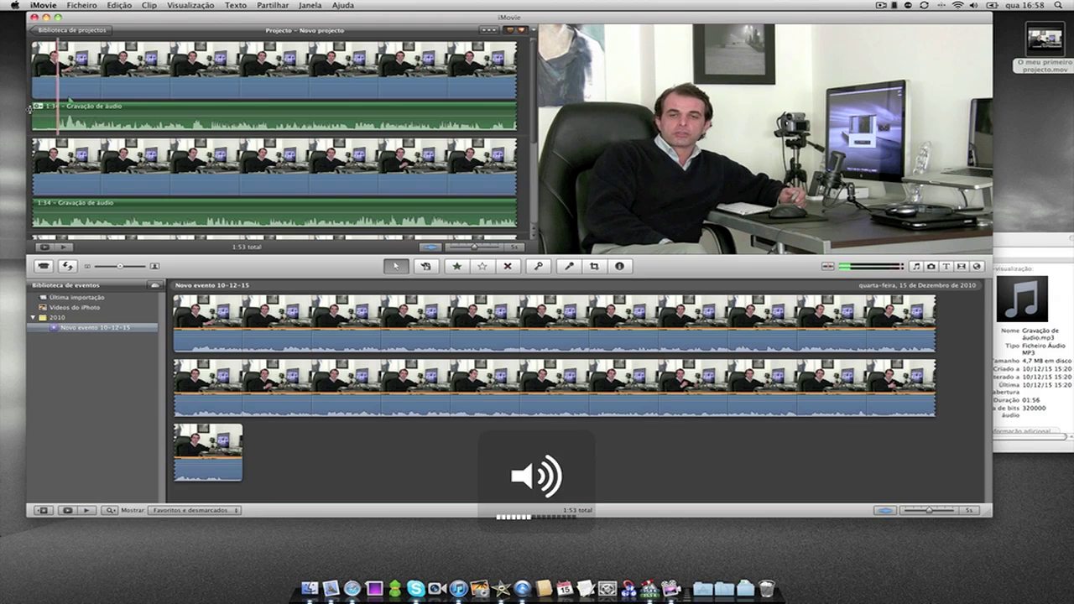
{"action": "key", "text": "F11"}
{"action": "key", "text": "F11"}
{"action": "key", "text": "F11"}
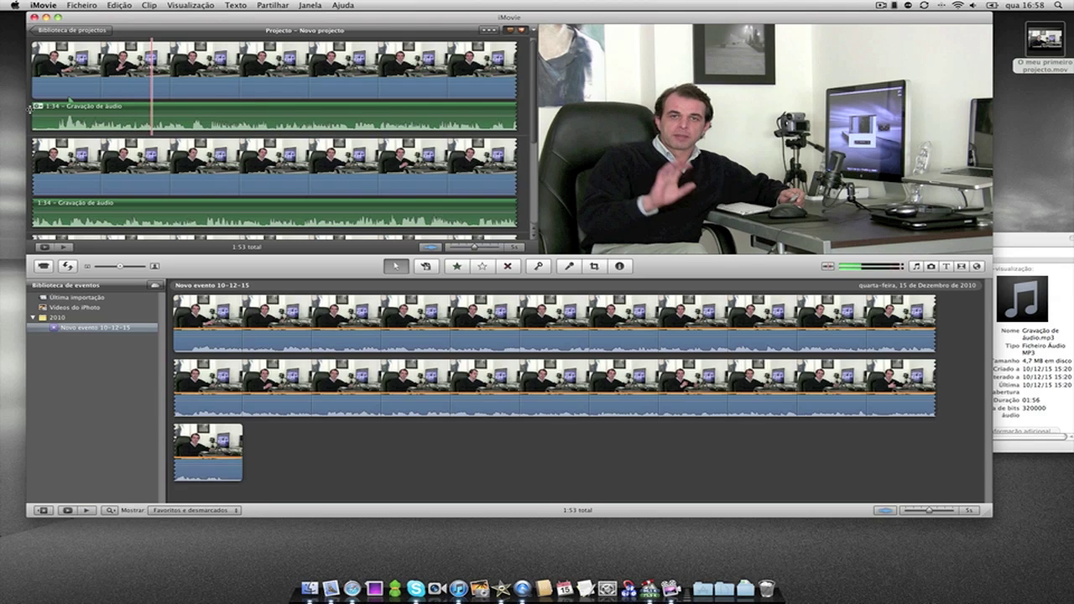
{"action": "key", "text": "space"}
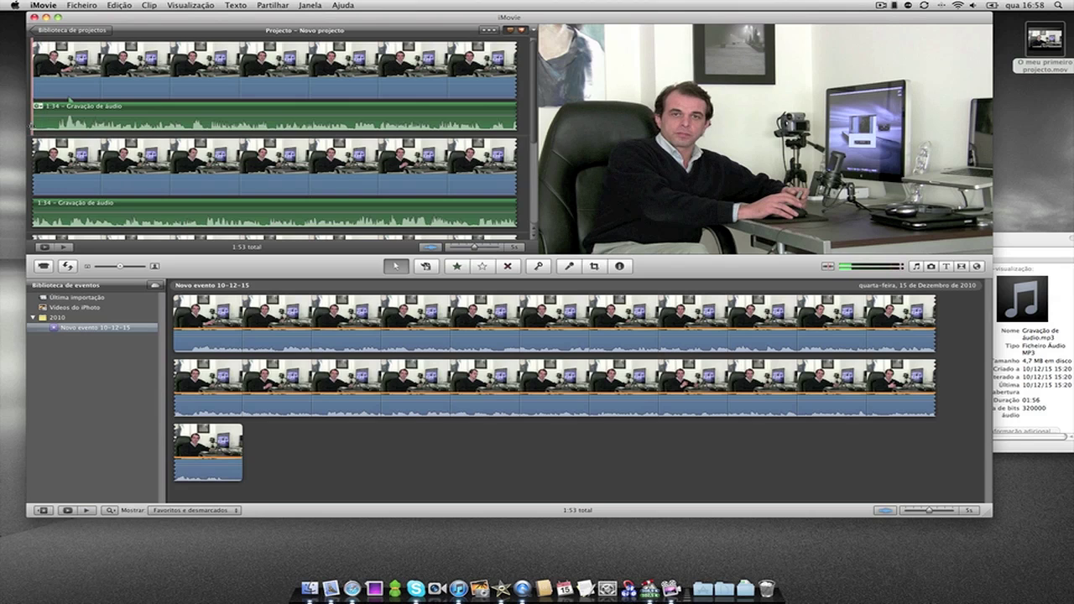
Open the Gravação de áudio clip in the clip trimmer and trim its start to just before the first speech peak, for a 1:32 duration
{"action": "left_click", "coordinate": [48, 112]}
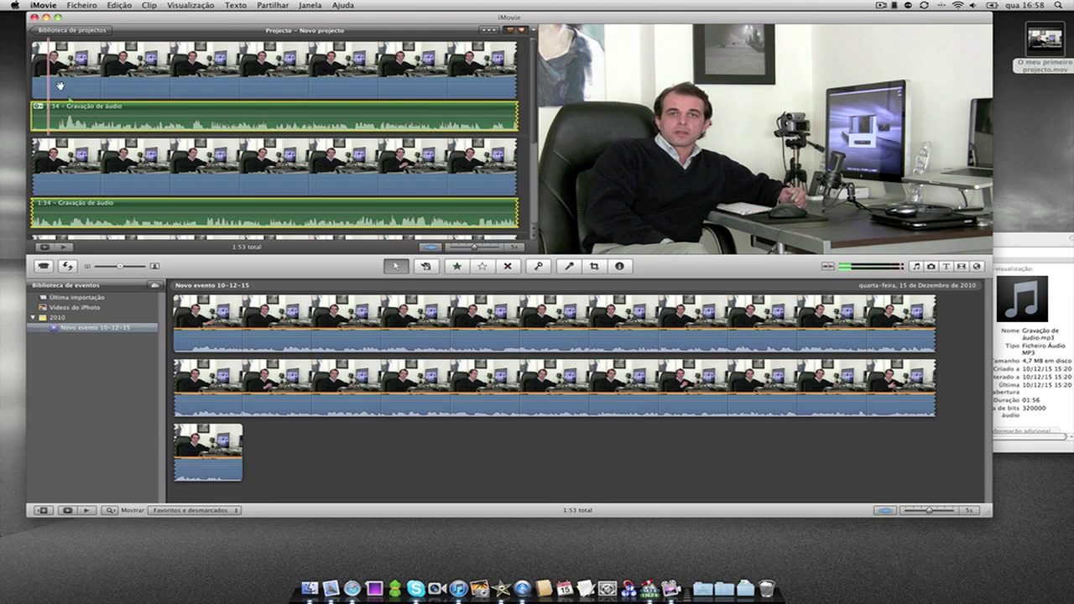
{"action": "left_click", "coordinate": [37, 107]}
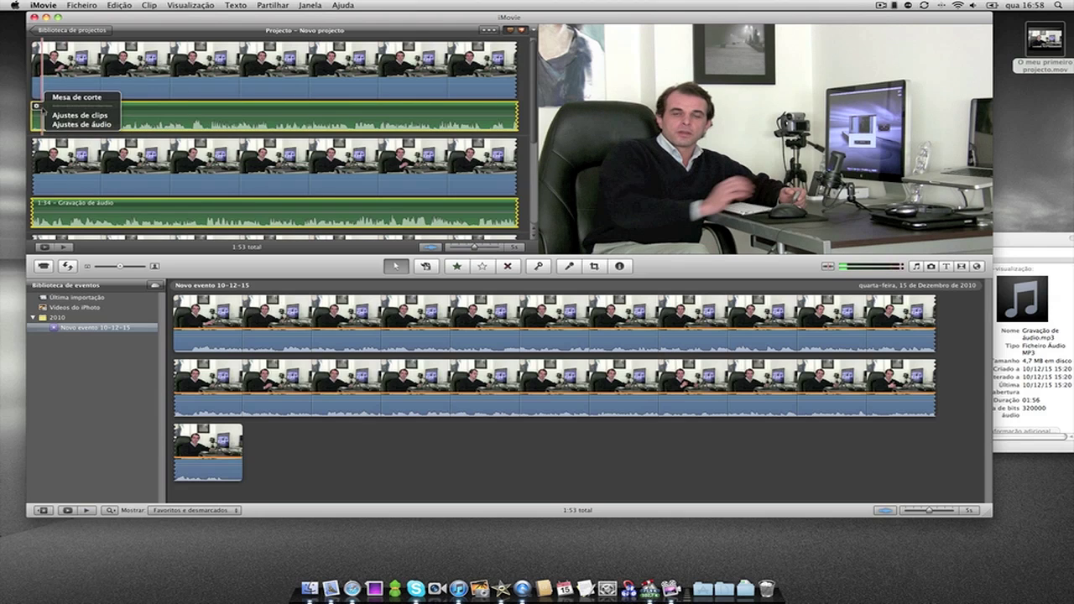
{"action": "left_click", "coordinate": [60, 98]}
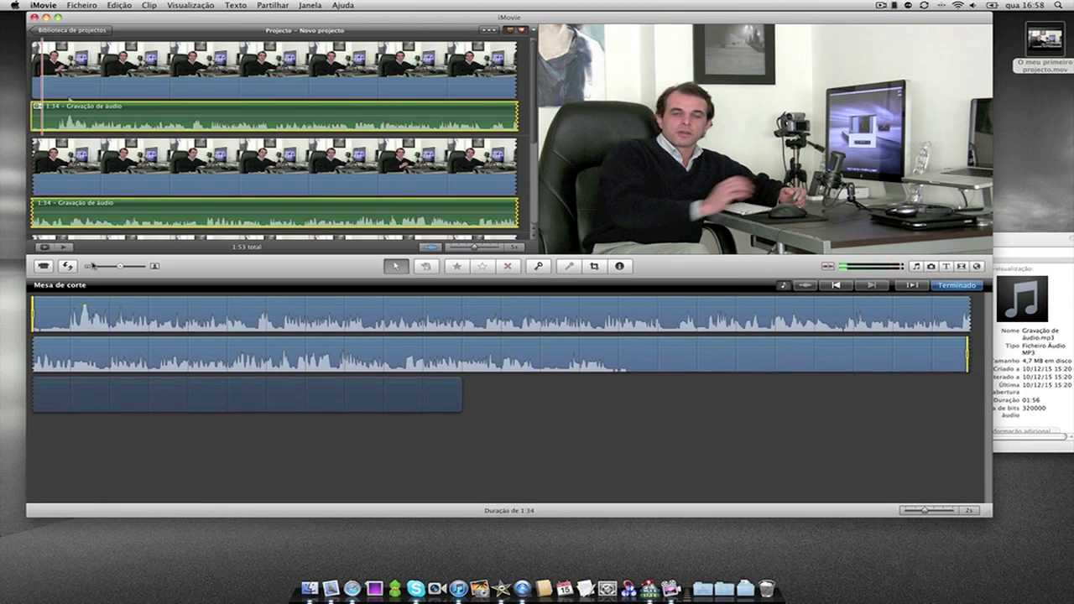
{"action": "left_click_drag", "start_coordinate": [32, 313], "coordinate": [67, 313]}
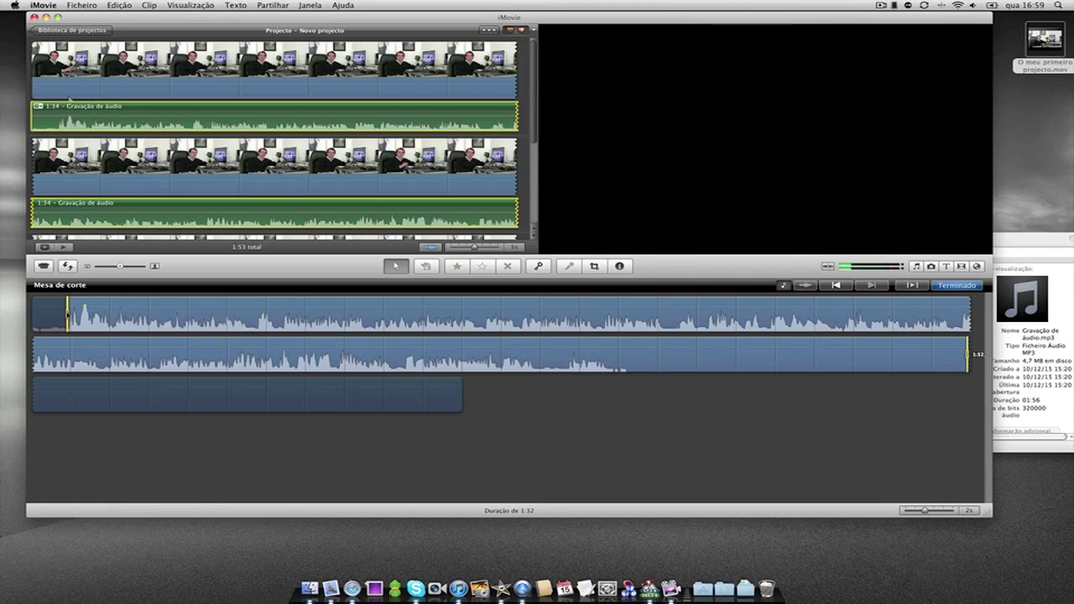
Play back the opening of the project repeatedly to check the trimmed audio's sync with the speaker, lowering the system volume
{"action": "key", "text": "space"}
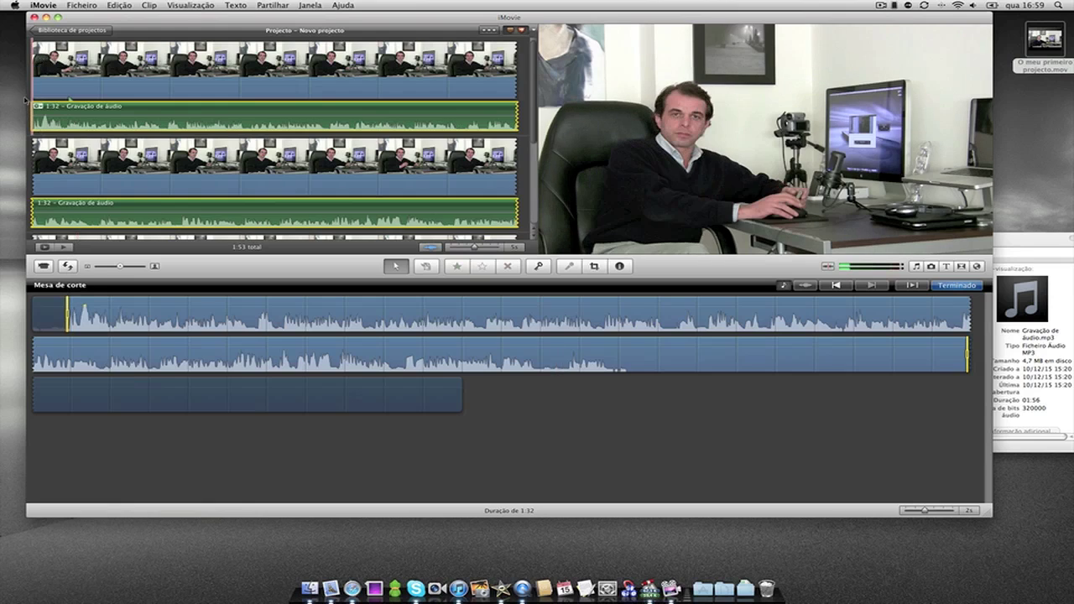
{"action": "key", "text": "XF86AudioLowerVolume"}
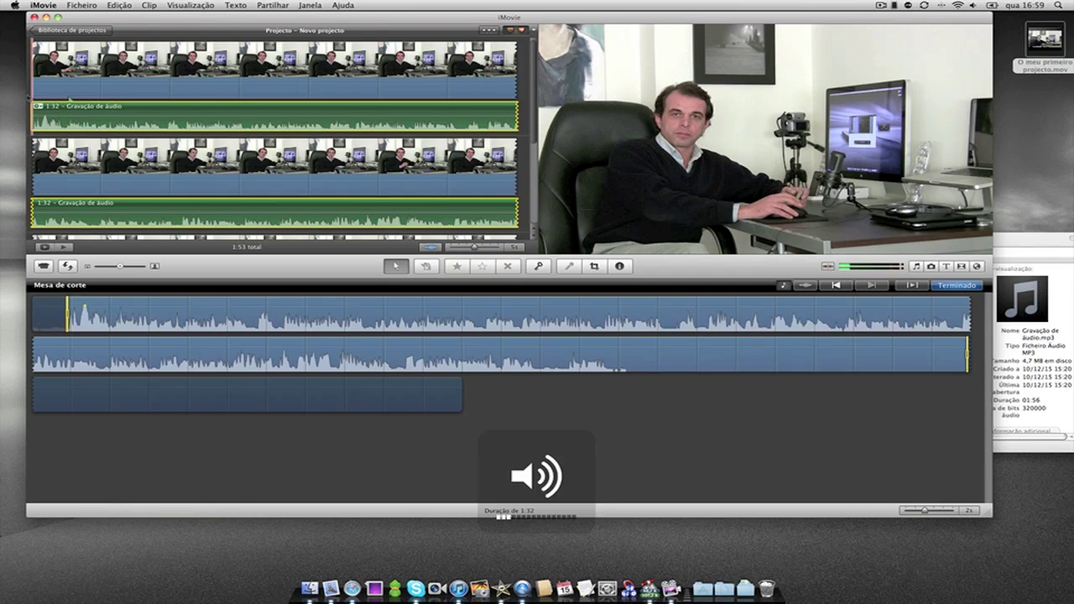
{"action": "key", "text": "space"}
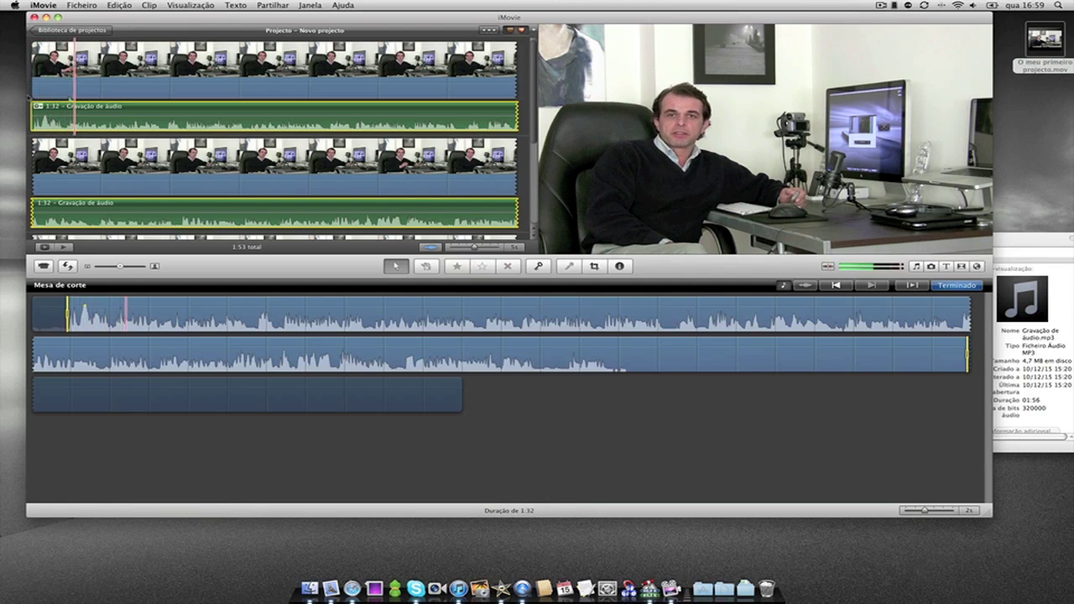
{"action": "key", "text": "space"}
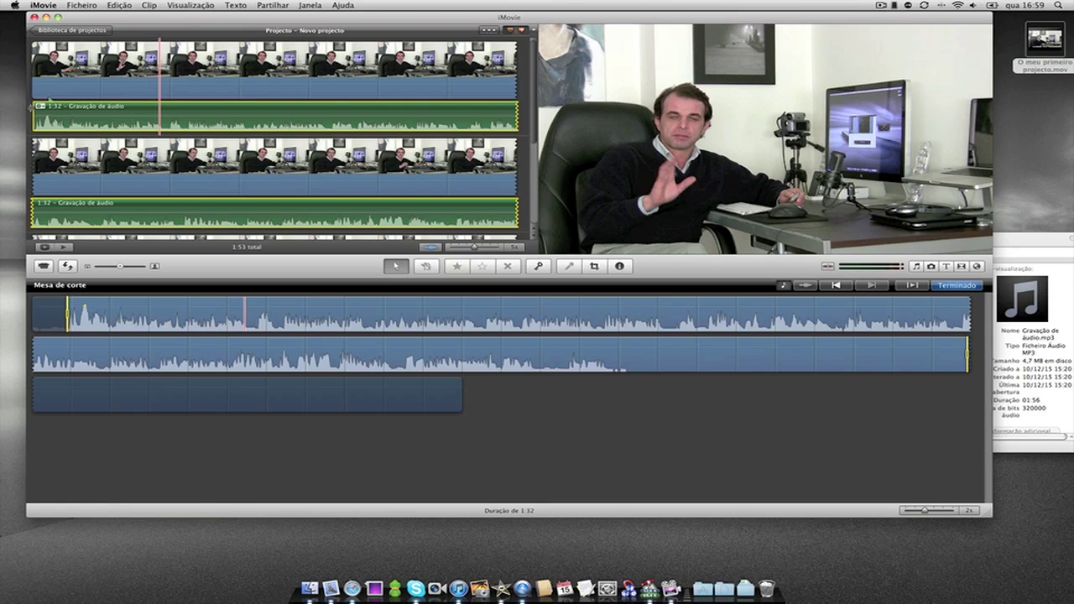
{"action": "left_click", "coordinate": [34, 105]}
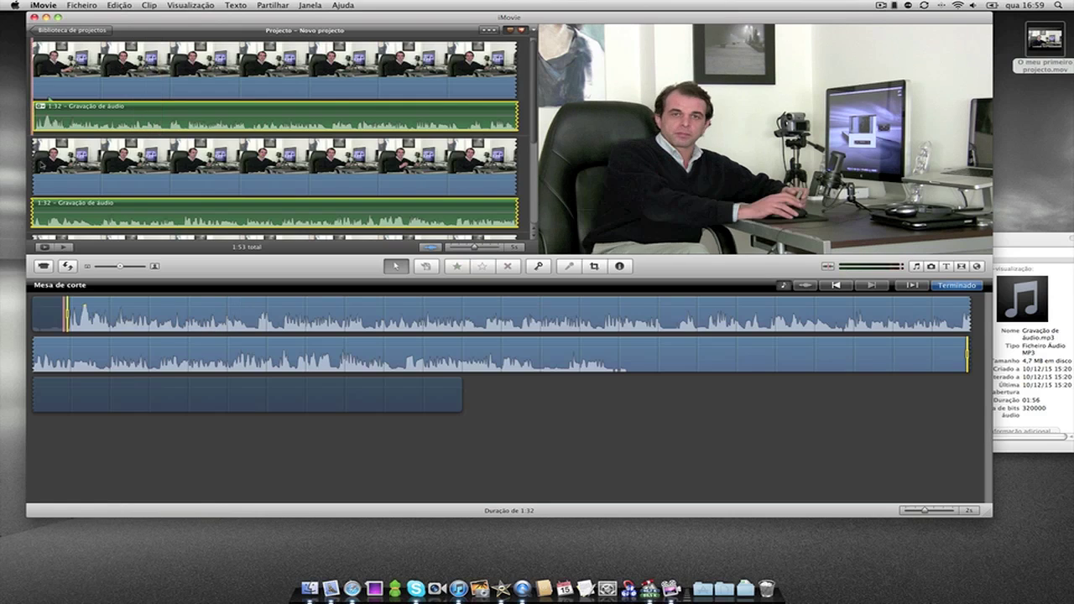
{"action": "key", "text": "space"}
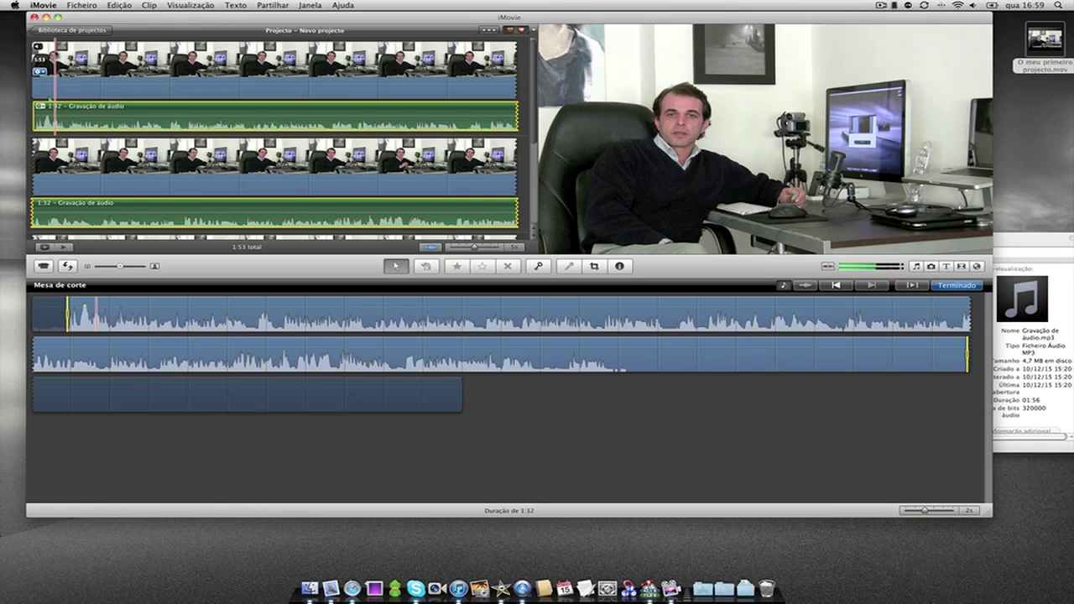
Review the project's import and export options, and select O meu primeiro projecto.mov on the desktop
{"action": "left_click", "coordinate": [76, 9]}
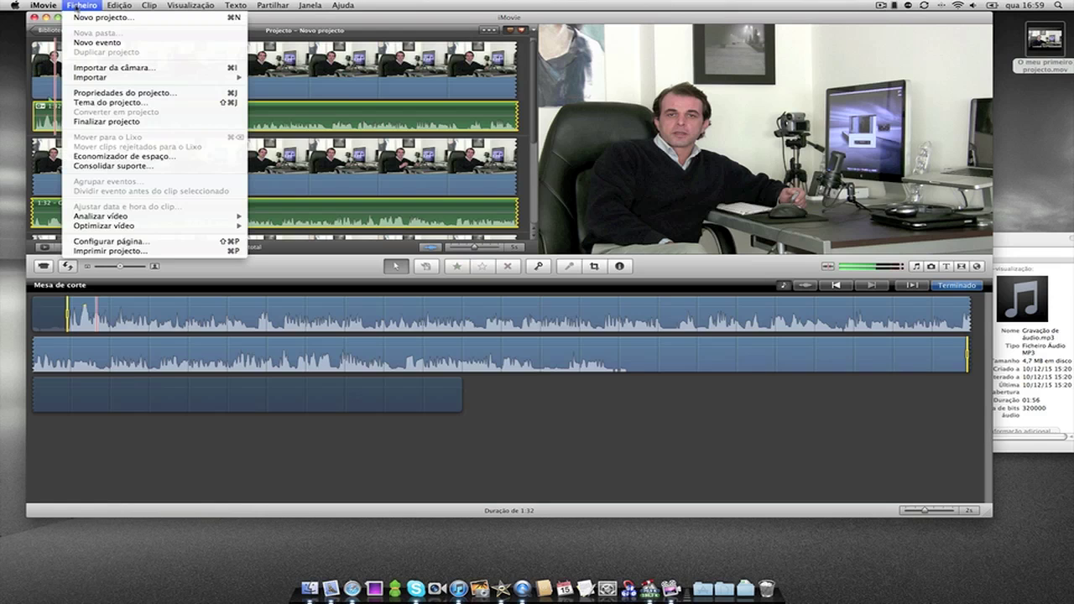
{"action": "mouse_move", "coordinate": [96, 80]}
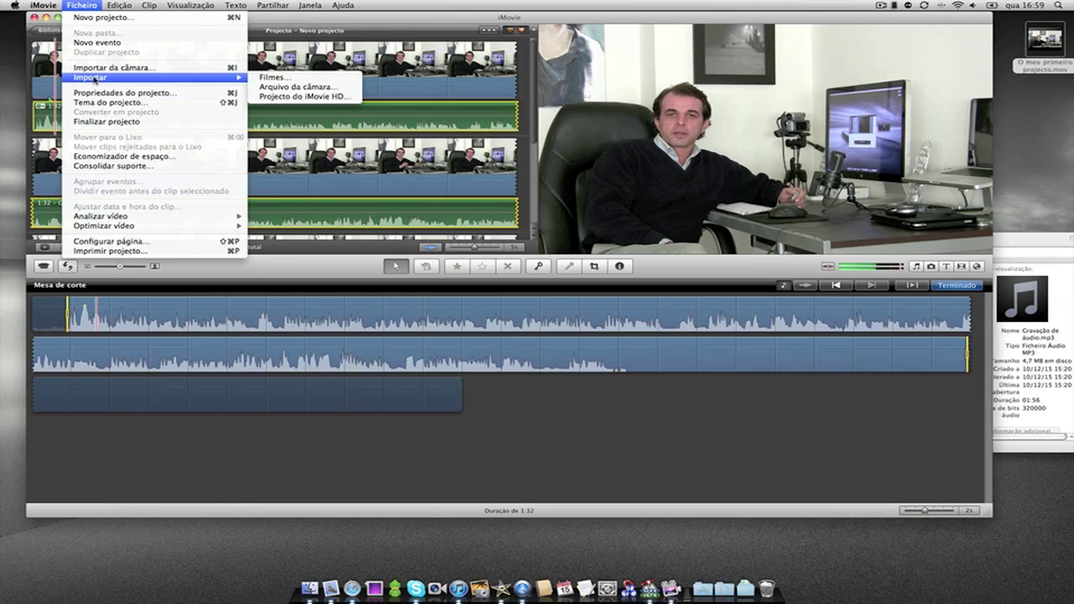
{"action": "mouse_move", "coordinate": [259, 5]}
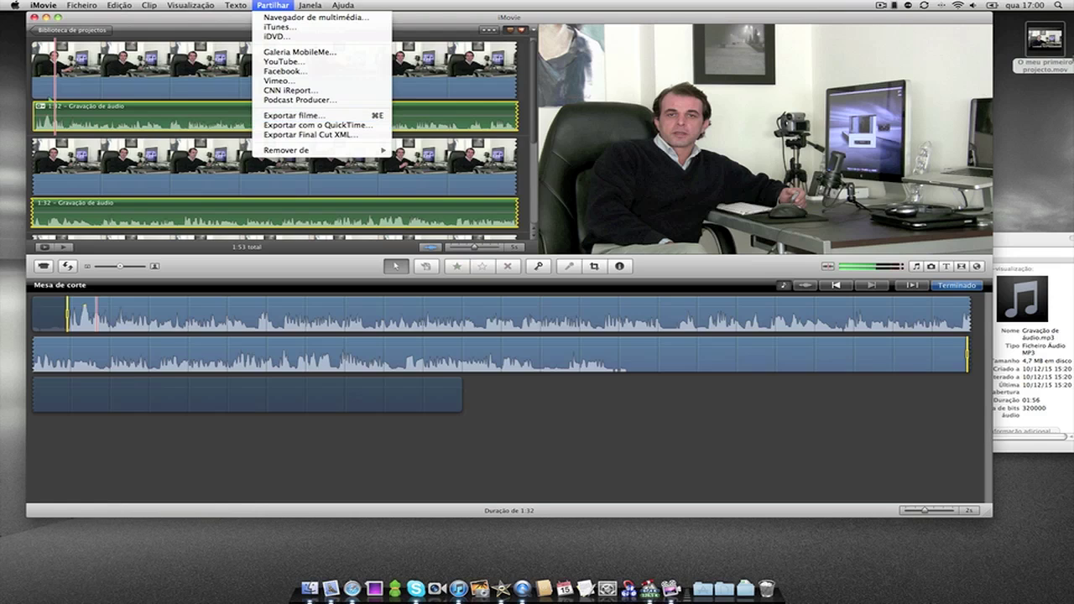
{"action": "left_click", "coordinate": [1043, 42]}
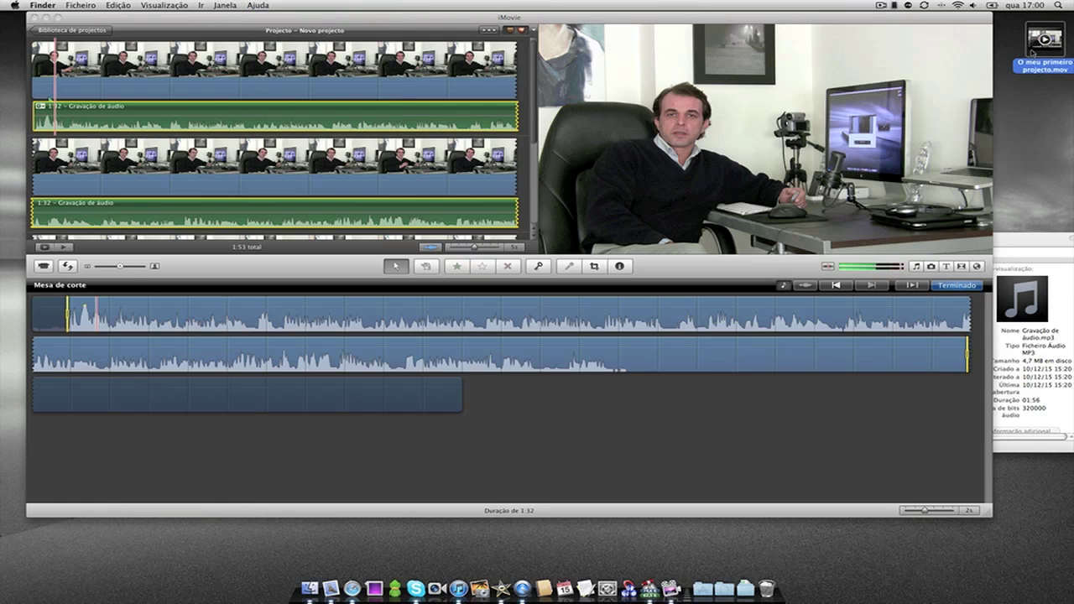